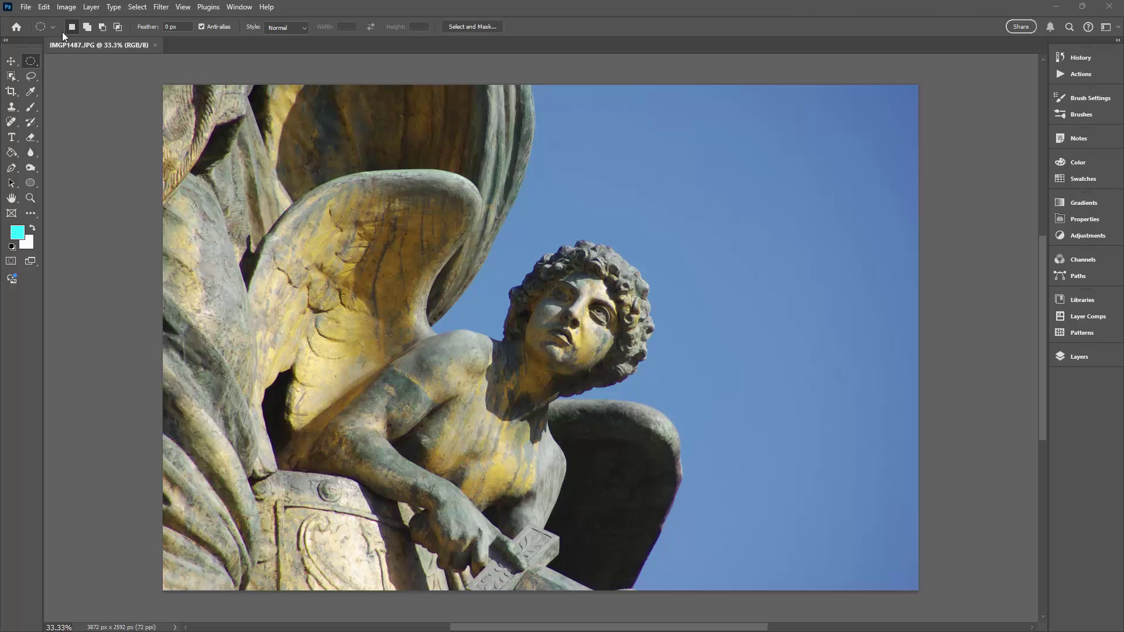
Step: Create a new 1000 × 1000 px document from the recent preset and float the Layers panel
{"action": "left_click", "coordinate": [26, 7]}
{"action": "left_click", "coordinate": [35, 19]}
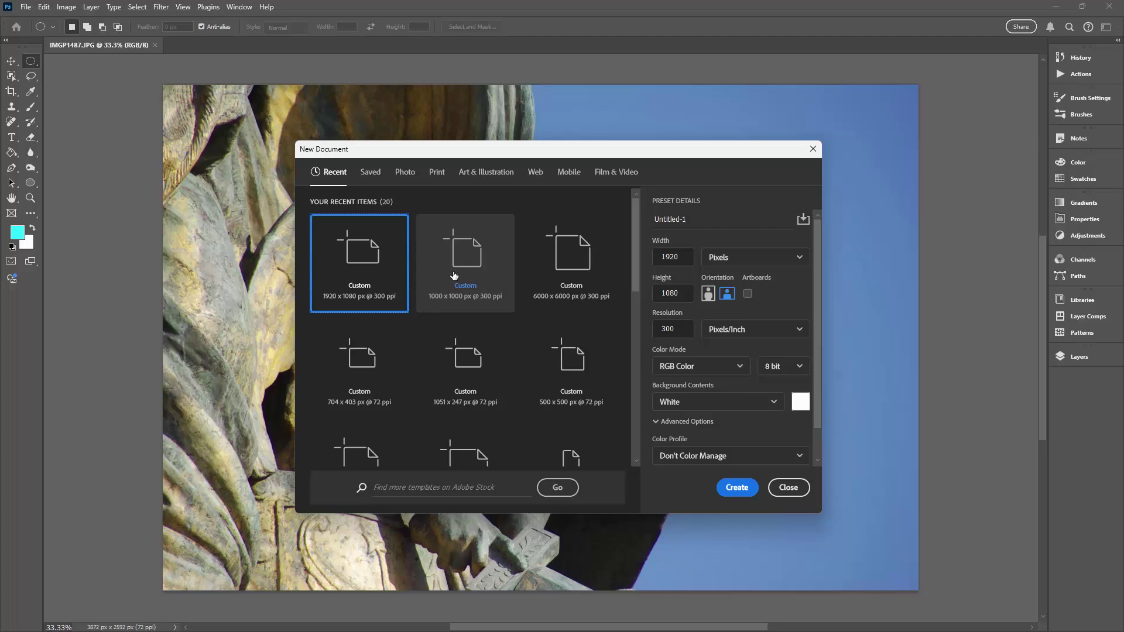
{"action": "left_click", "coordinate": [473, 275]}
{"action": "left_click", "coordinate": [744, 493]}
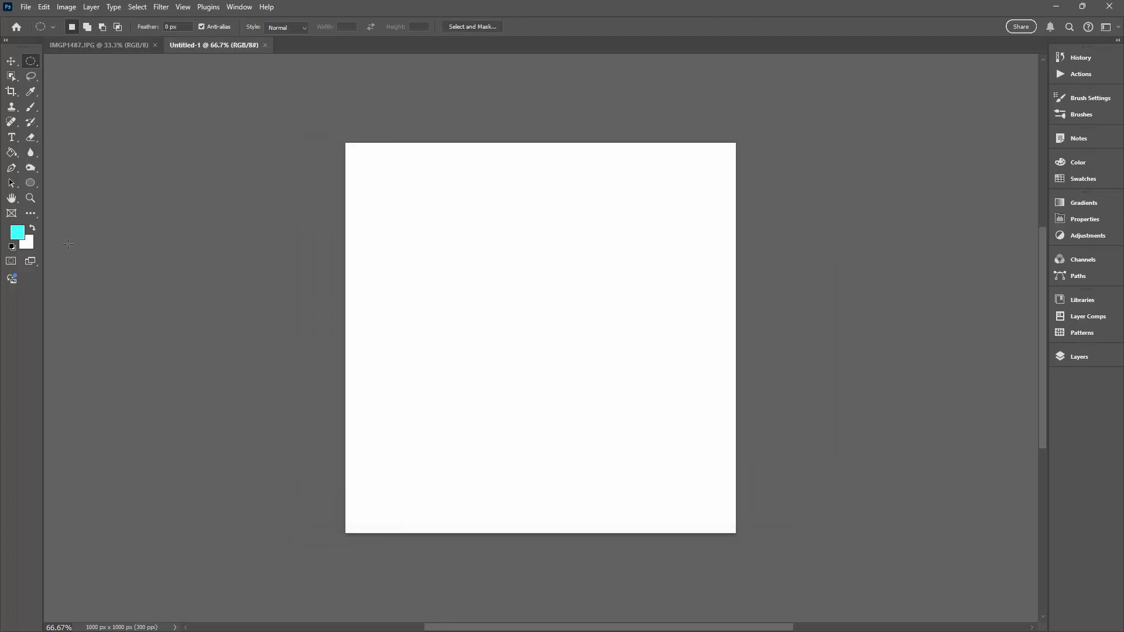
{"action": "left_click", "coordinate": [1074, 357]}
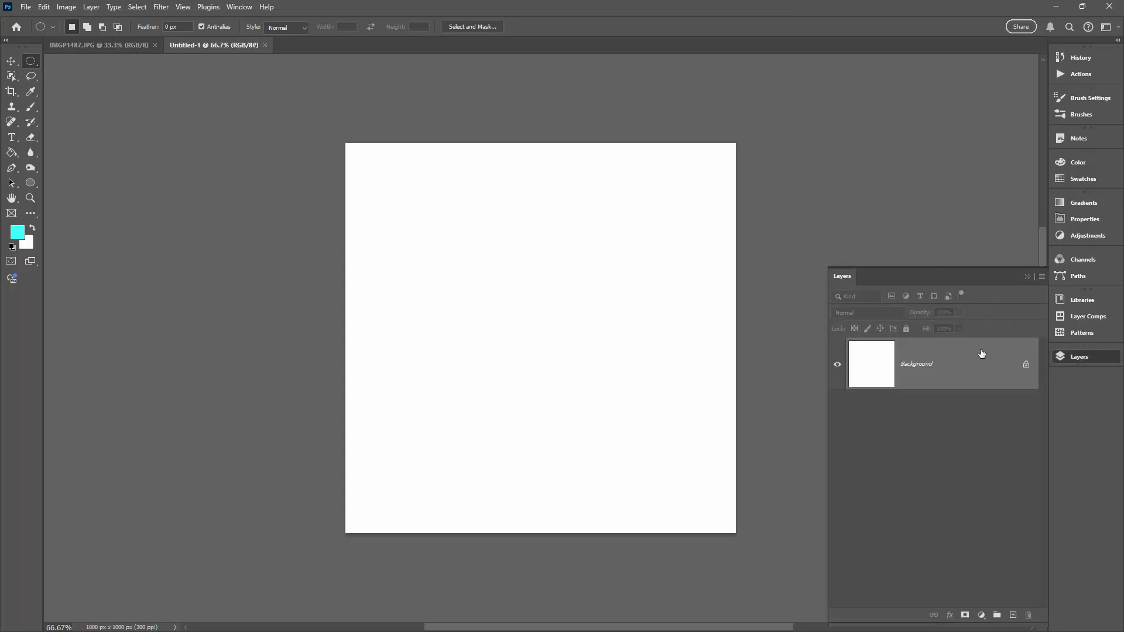
{"action": "left_click_drag", "start_coordinate": [844, 276], "coordinate": [803, 130]}
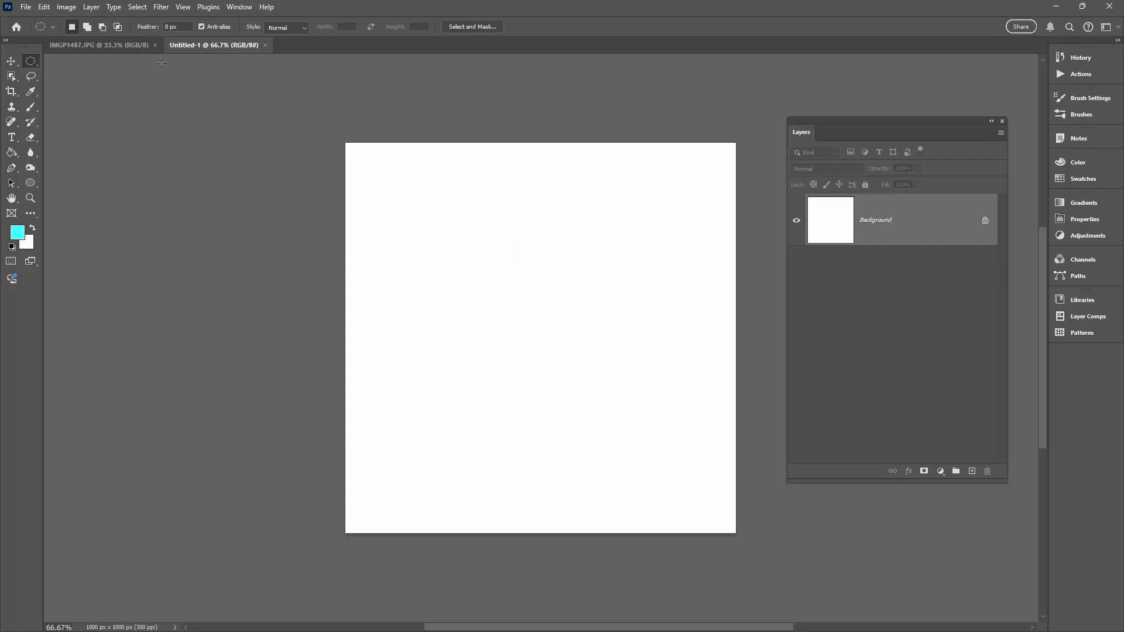
Step: Add a Solid Color fill layer, Color Fill 1, in muted teal 65a8ab
{"action": "left_click", "coordinate": [89, 7]}
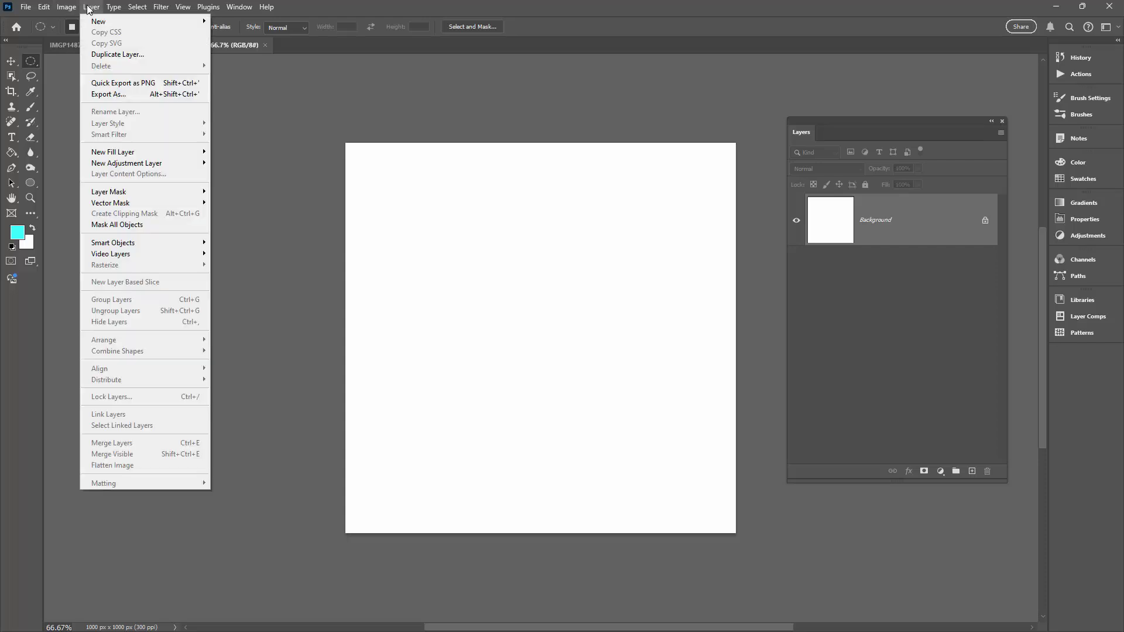
{"action": "mouse_move", "coordinate": [119, 153]}
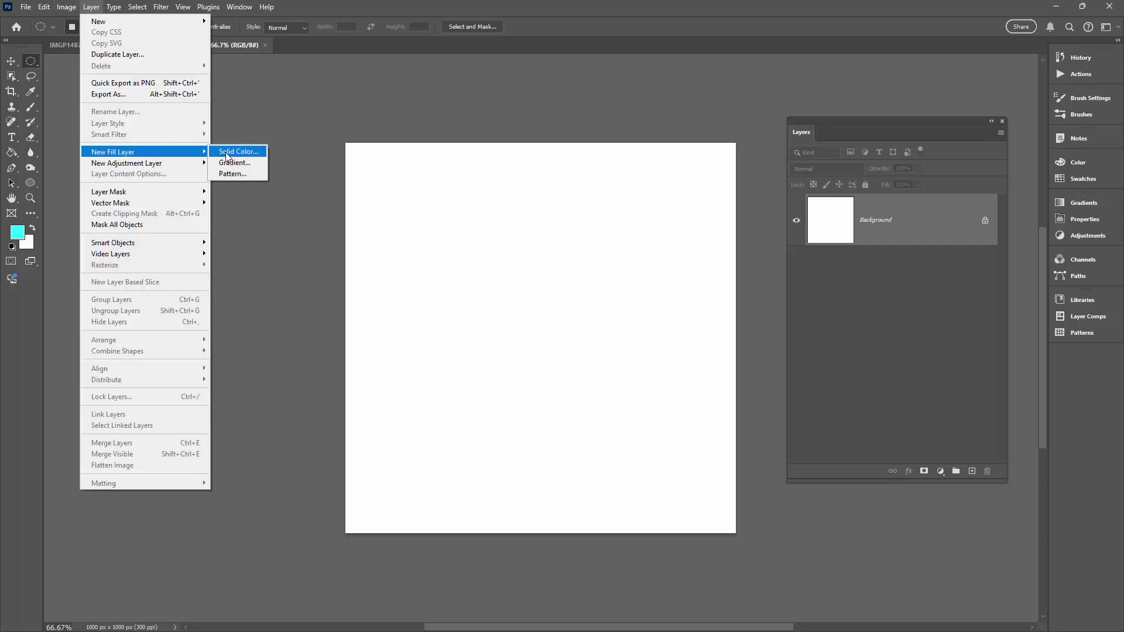
{"action": "left_click", "coordinate": [230, 151]}
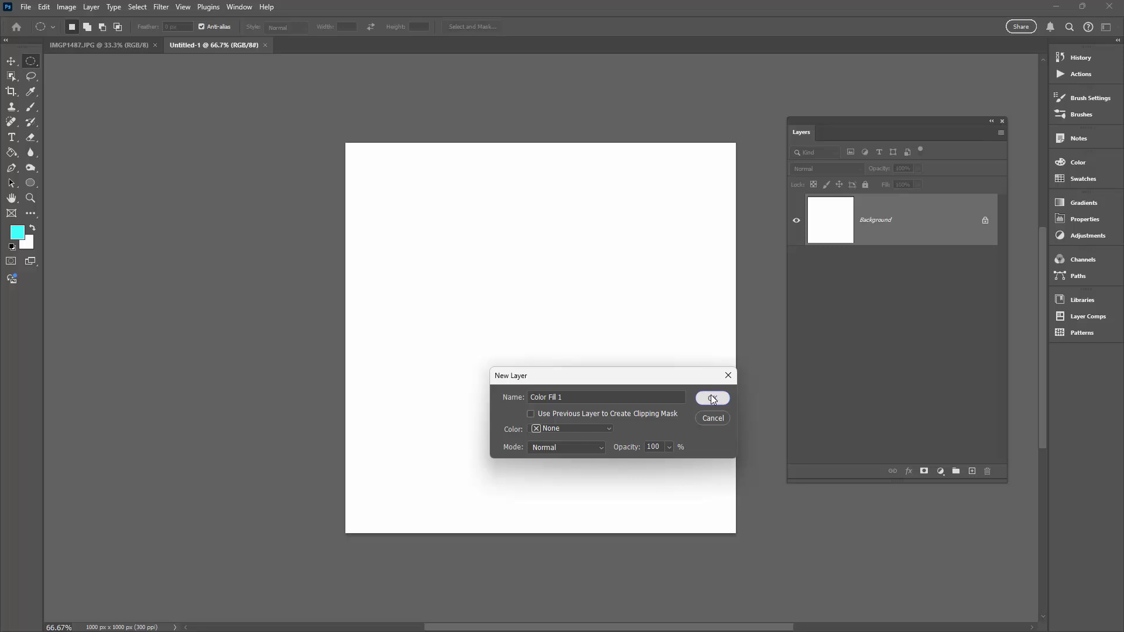
{"action": "left_click", "coordinate": [711, 396]}
{"action": "mouse_move", "coordinate": [782, 342]}
{"action": "left_mouse_down"}
{"action": "mouse_move", "coordinate": [820, 266]}
{"action": "mouse_move", "coordinate": [759, 248]}
{"action": "mouse_move", "coordinate": [783, 242]}
{"action": "mouse_move", "coordinate": [782, 254]}
{"action": "left_mouse_up"}
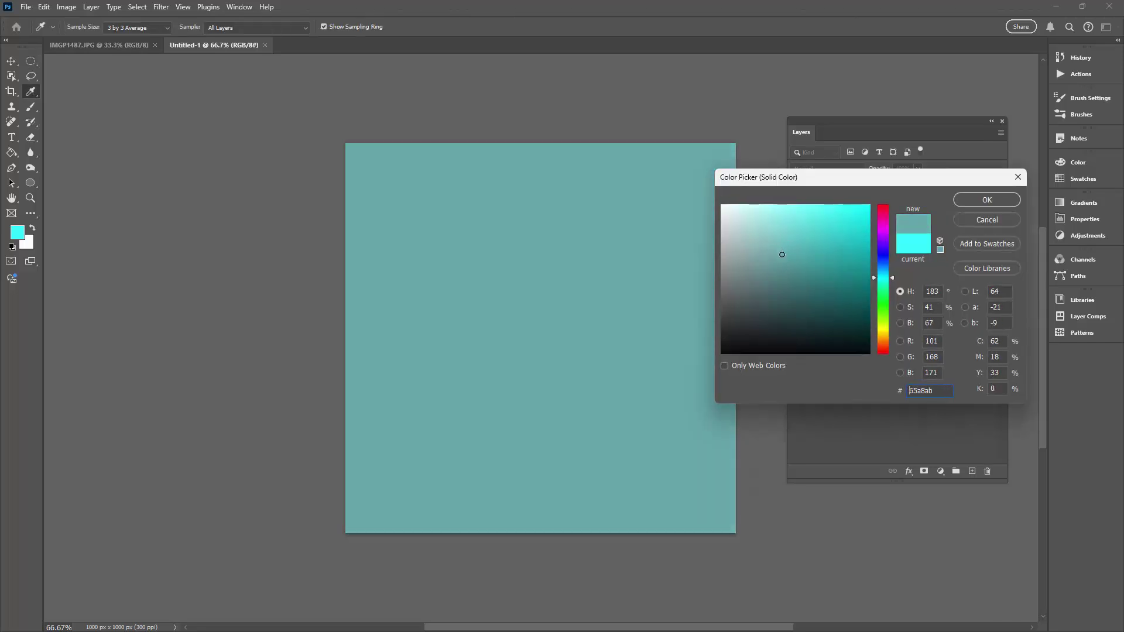
{"action": "left_click", "coordinate": [987, 200]}
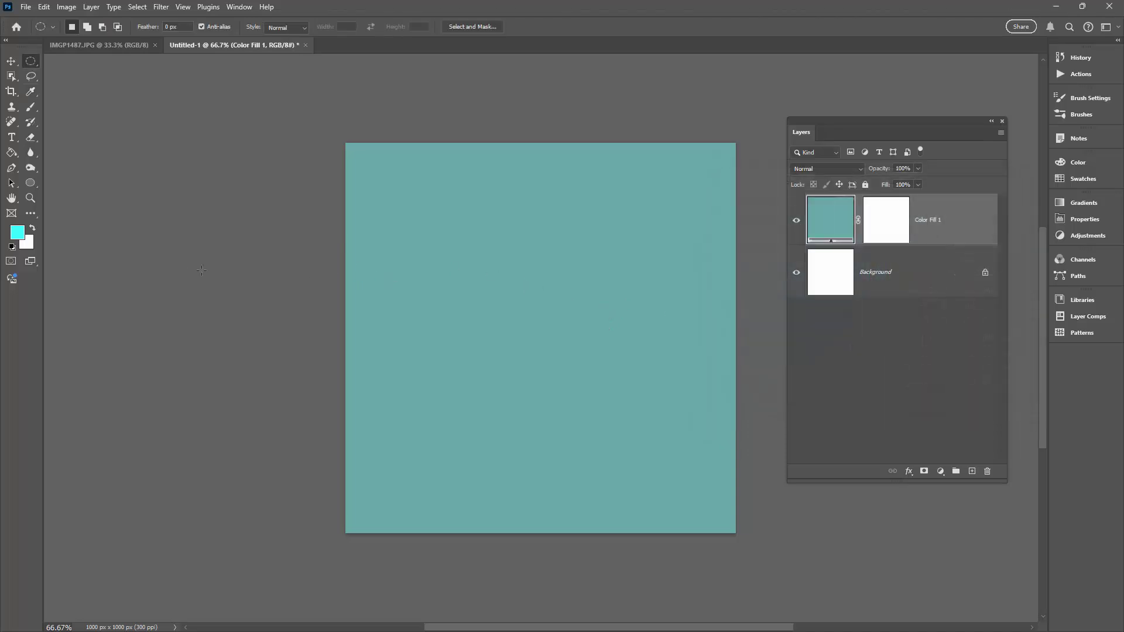
Step: Browse the shape tools and the custom shape library without choosing a custom shape
{"action": "left_click", "coordinate": [29, 184]}
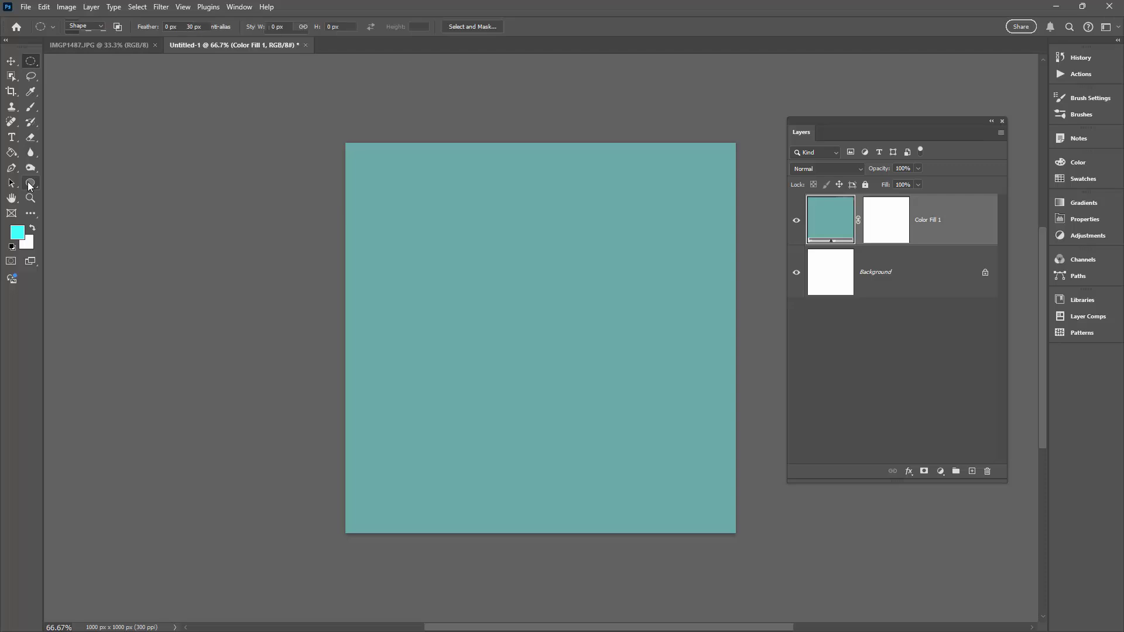
{"action": "right_click", "coordinate": [29, 184]}
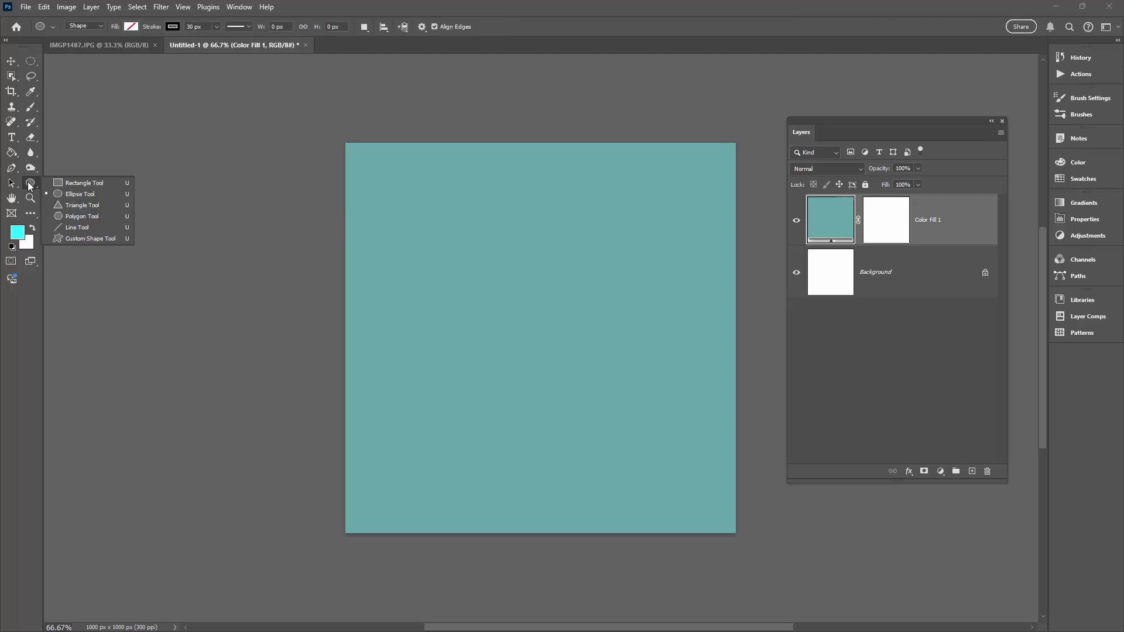
{"action": "left_click", "coordinate": [66, 194]}
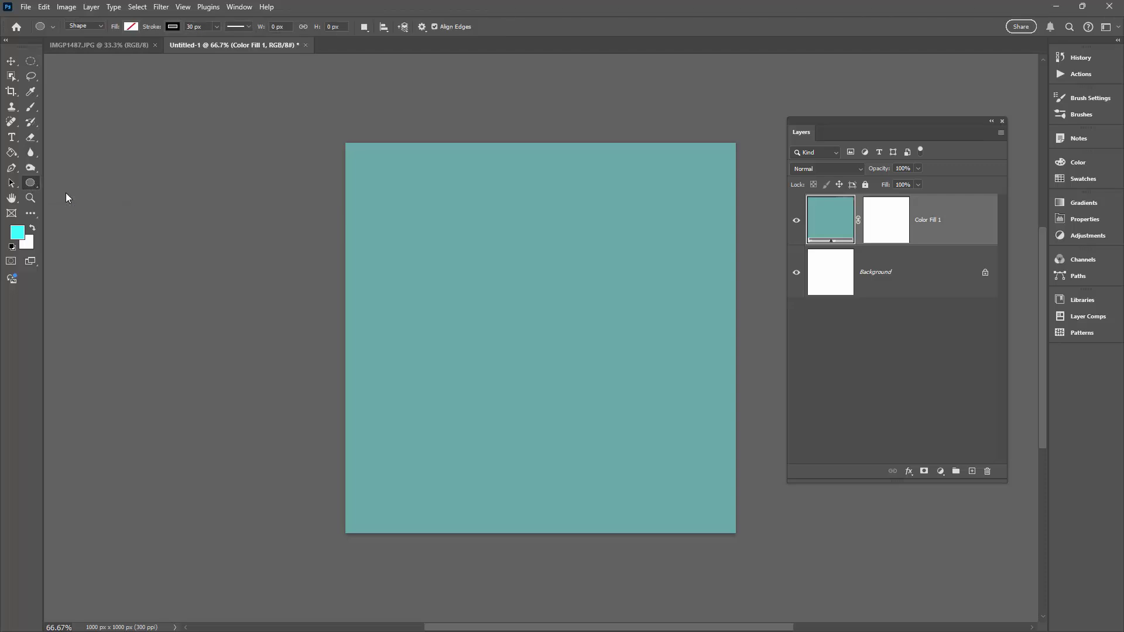
{"action": "right_click", "coordinate": [32, 183]}
{"action": "left_click", "coordinate": [67, 236]}
{"action": "left_click", "coordinate": [474, 28]}
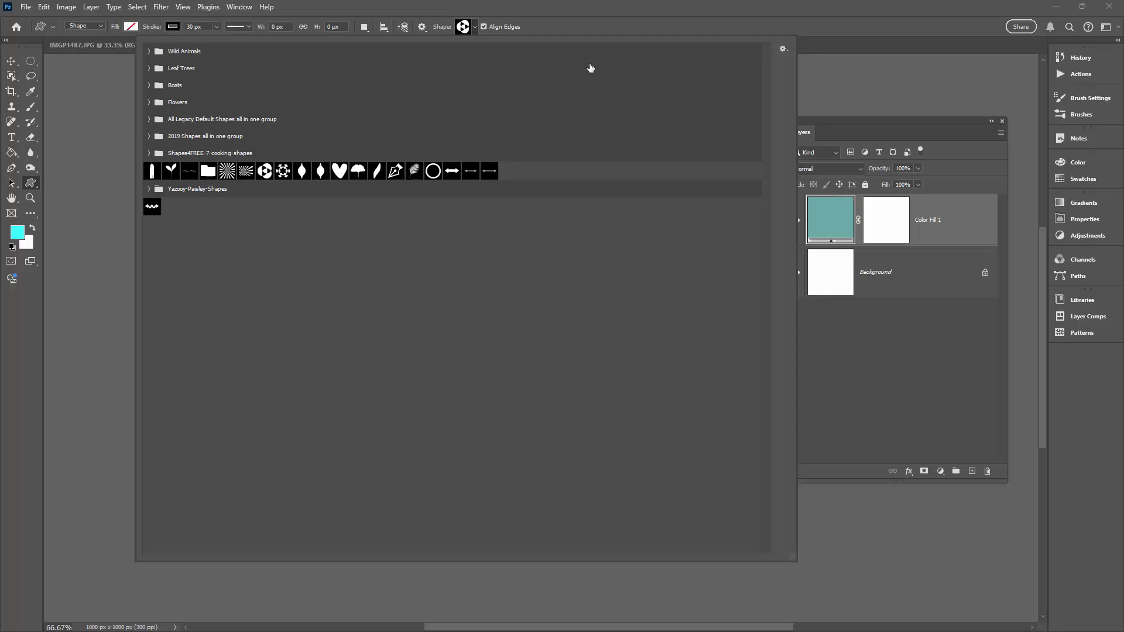
{"action": "left_click", "coordinate": [561, 34]}
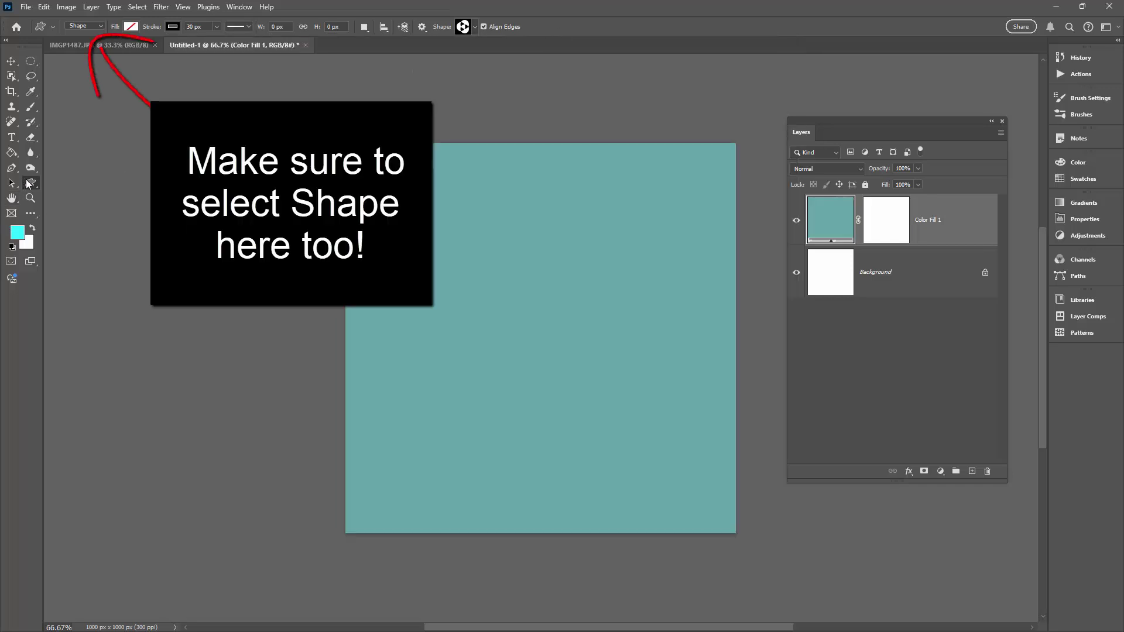
Step: Draw a 580 × 580 px ellipse near the canvas centre and close its Properties panel
{"action": "right_click", "coordinate": [32, 183]}
{"action": "left_click", "coordinate": [69, 194]}
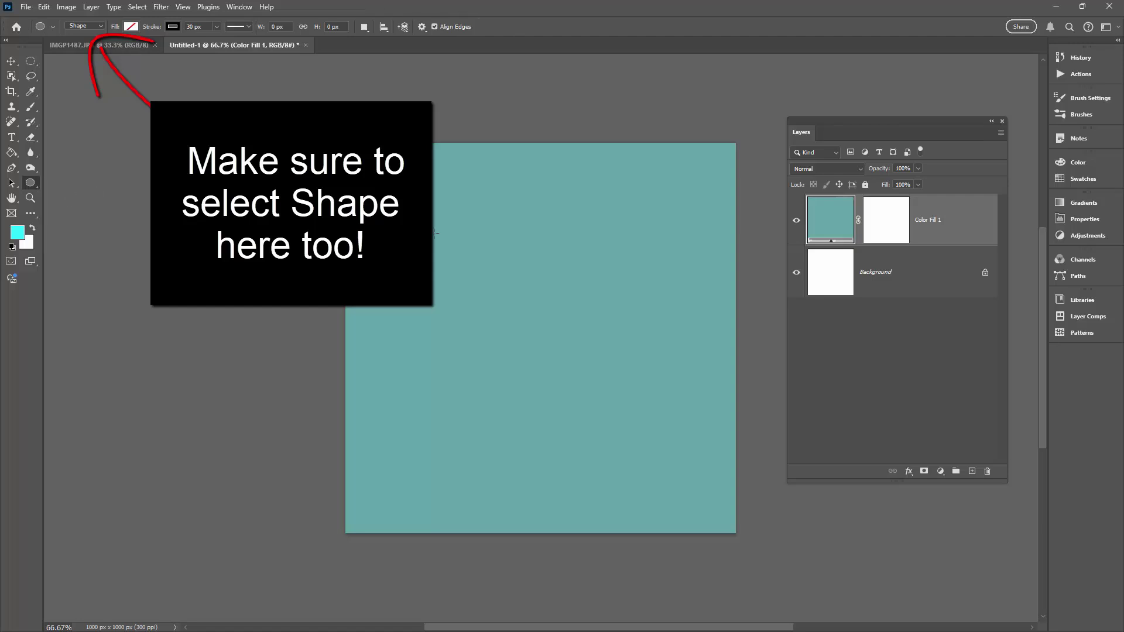
{"action": "mouse_move", "coordinate": [417, 213]}
{"action": "left_mouse_down"}
{"action": "mouse_move", "coordinate": [632, 431]}
{"action": "mouse_move", "coordinate": [644, 477]}
{"action": "left_mouse_up"}
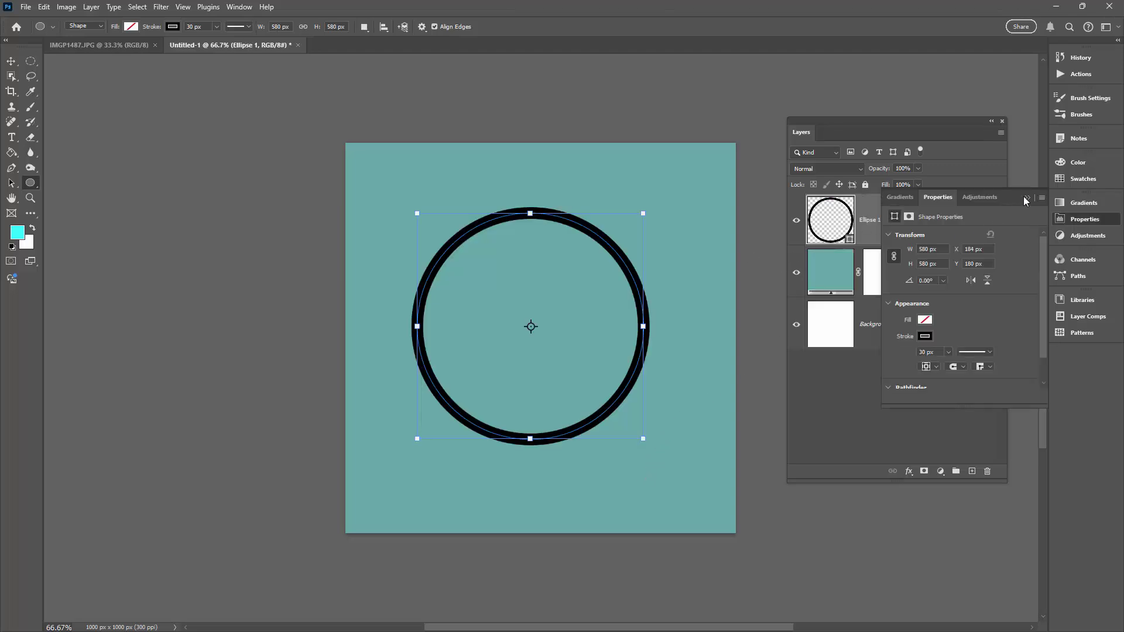
{"action": "left_click", "coordinate": [1025, 198]}
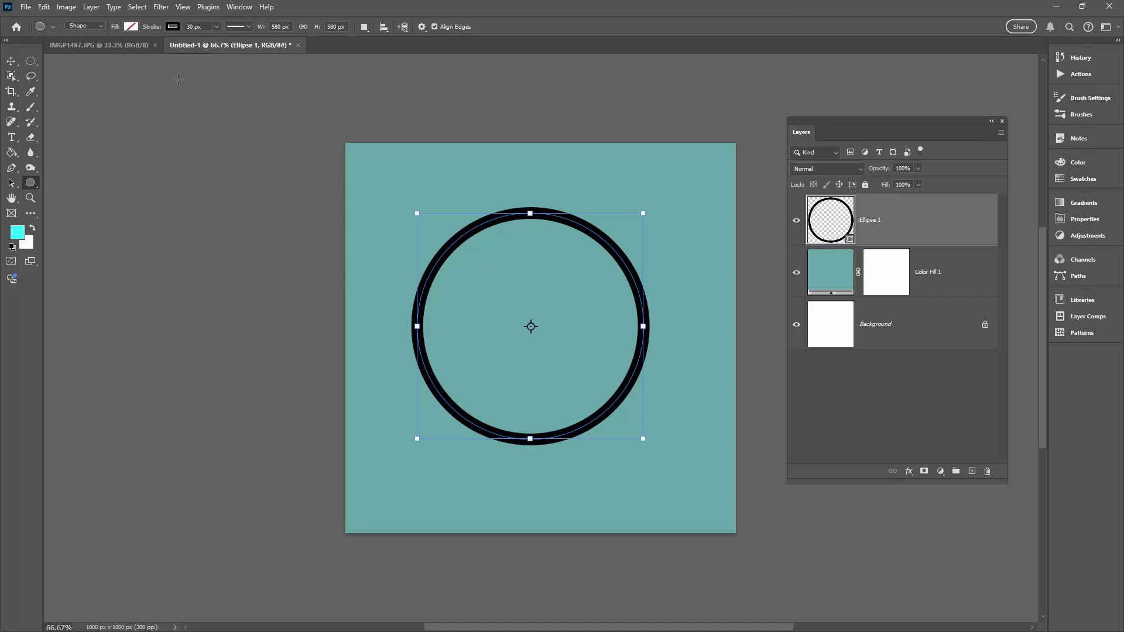
Step: Give the circle a bright cyan fill with no stroke and nudge it slightly right
{"action": "left_click", "coordinate": [132, 27]}
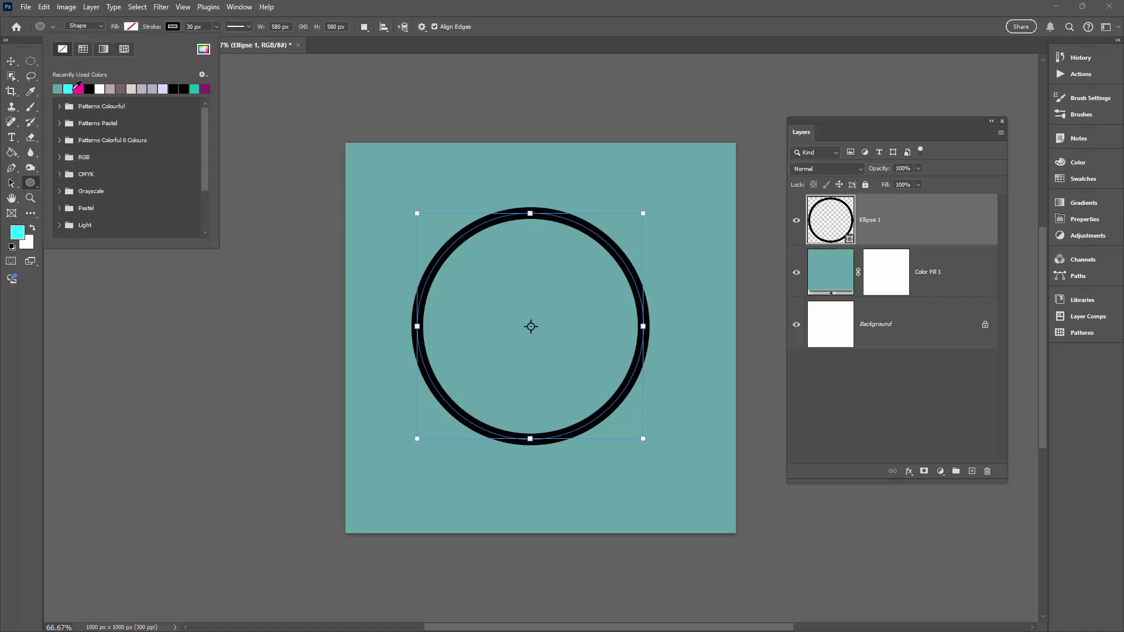
{"action": "left_click", "coordinate": [68, 89]}
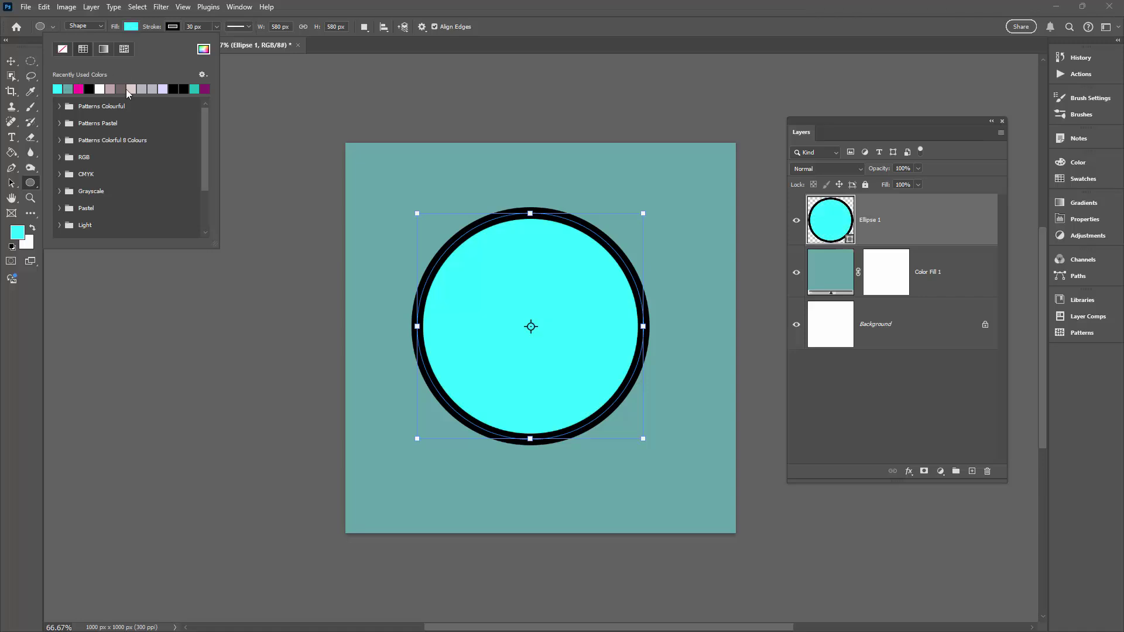
{"action": "left_click", "coordinate": [173, 27]}
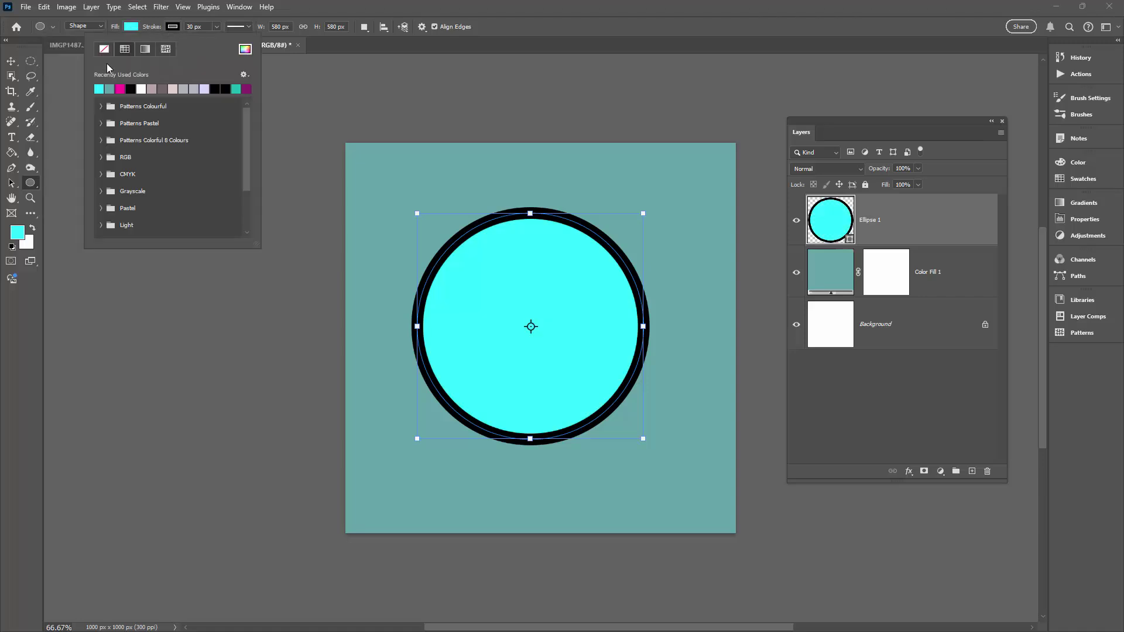
{"action": "left_click", "coordinate": [105, 51]}
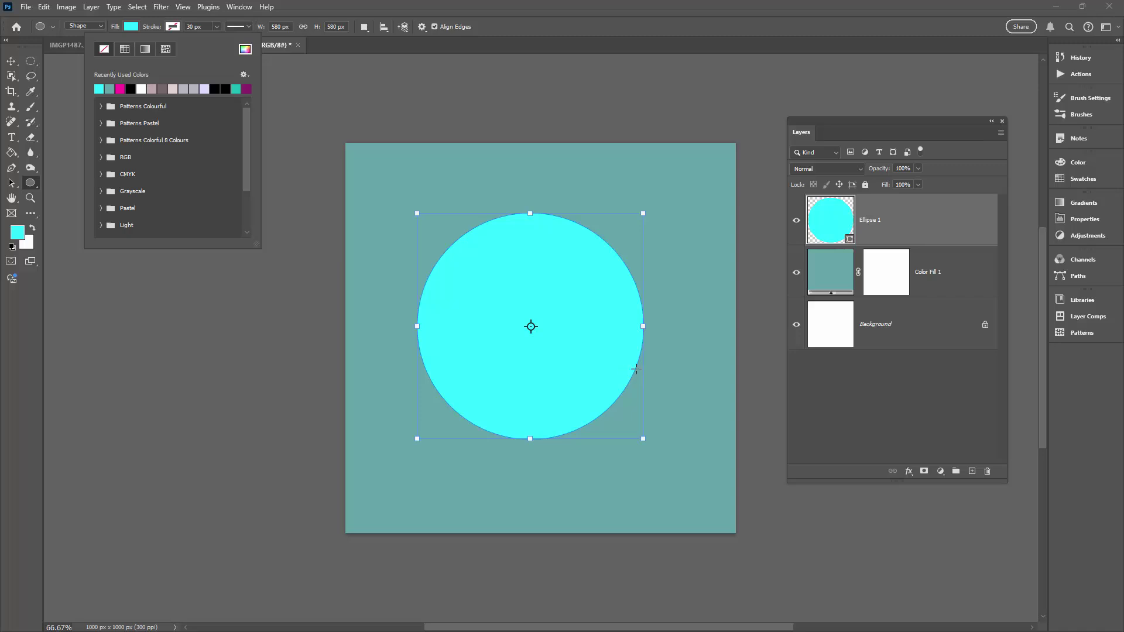
{"action": "left_click", "coordinate": [11, 61]}
{"action": "mouse_move", "coordinate": [534, 392]}
{"action": "left_mouse_down"}
{"action": "mouse_move", "coordinate": [549, 394]}
{"action": "mouse_move", "coordinate": [542, 402]}
{"action": "mouse_move", "coordinate": [528, 383]}
{"action": "left_mouse_up"}
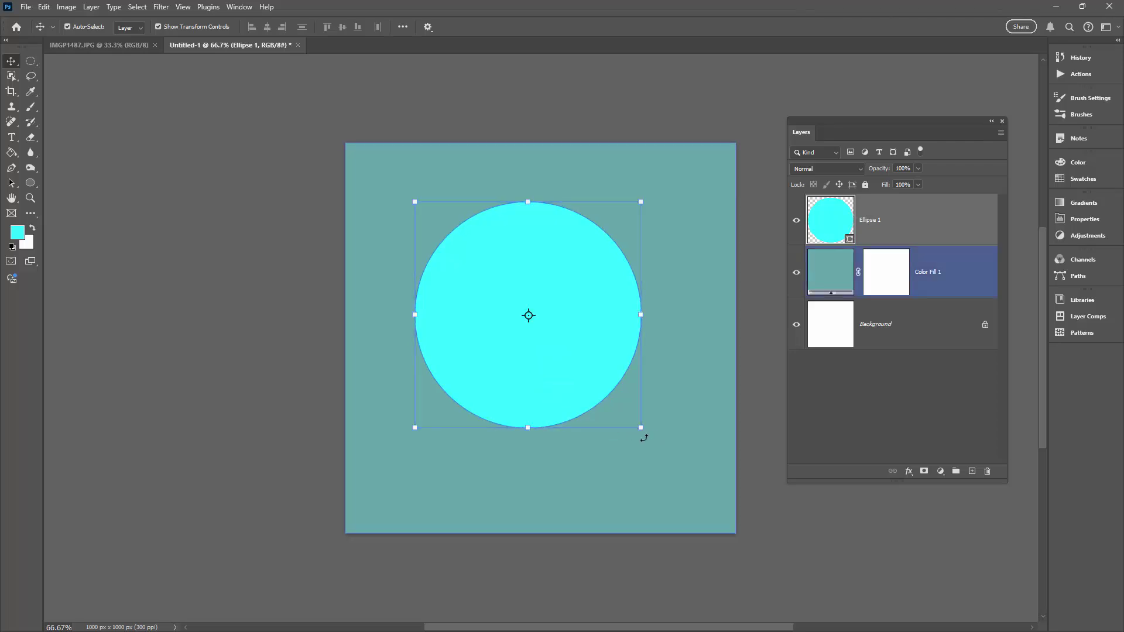
Step: Scale the cyan circle up to 131.15% and centre it at 500, 500 px
{"action": "left_click_drag", "start_coordinate": [643, 431], "coordinate": [713, 498]}
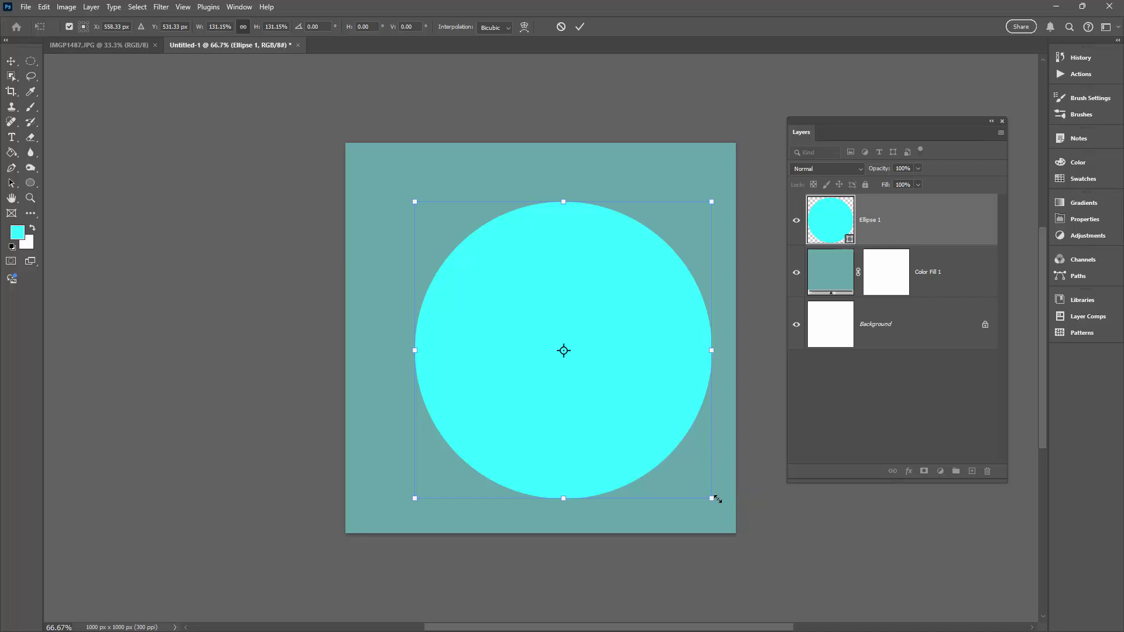
{"action": "left_click_drag", "start_coordinate": [606, 433], "coordinate": [583, 420]}
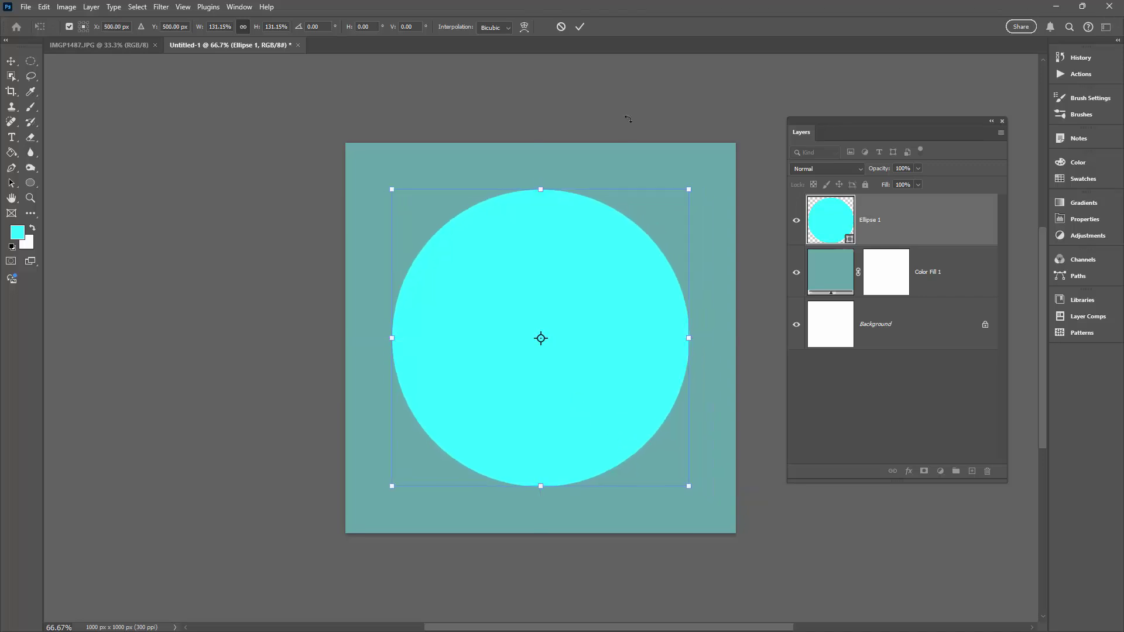
{"action": "left_click", "coordinate": [580, 26]}
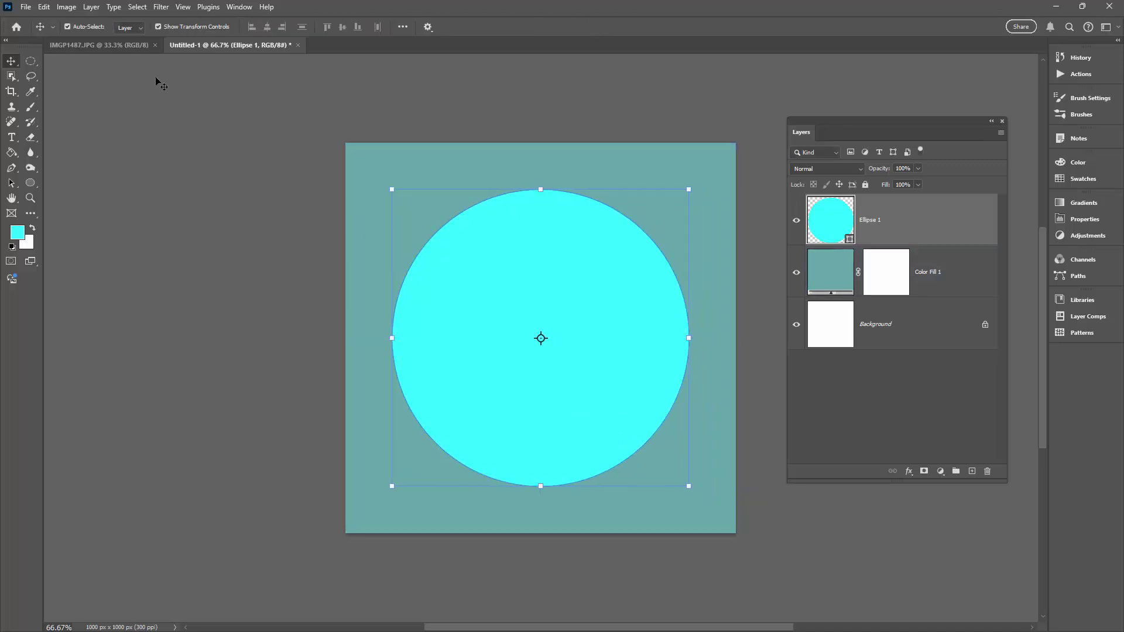
Step: Copy the IMGP1487.JPG angel photo into Untitled-1 as Layer 1 and begin transforming it, zoomed out
{"action": "left_click", "coordinate": [149, 44]}
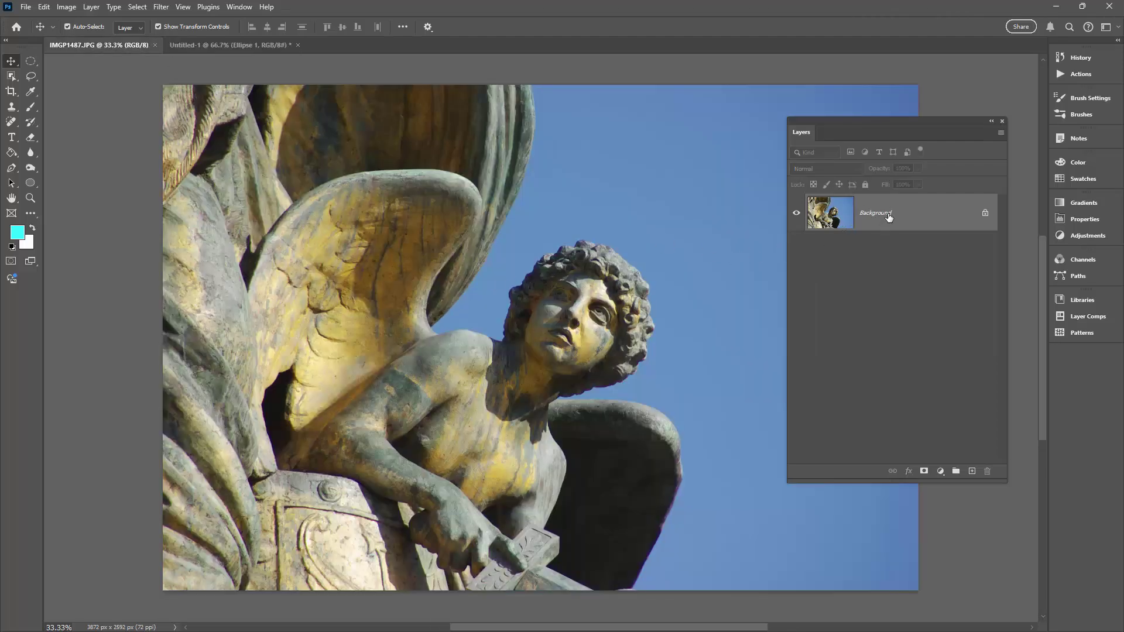
{"action": "left_click_drag", "start_coordinate": [888, 216], "coordinate": [526, 356]}
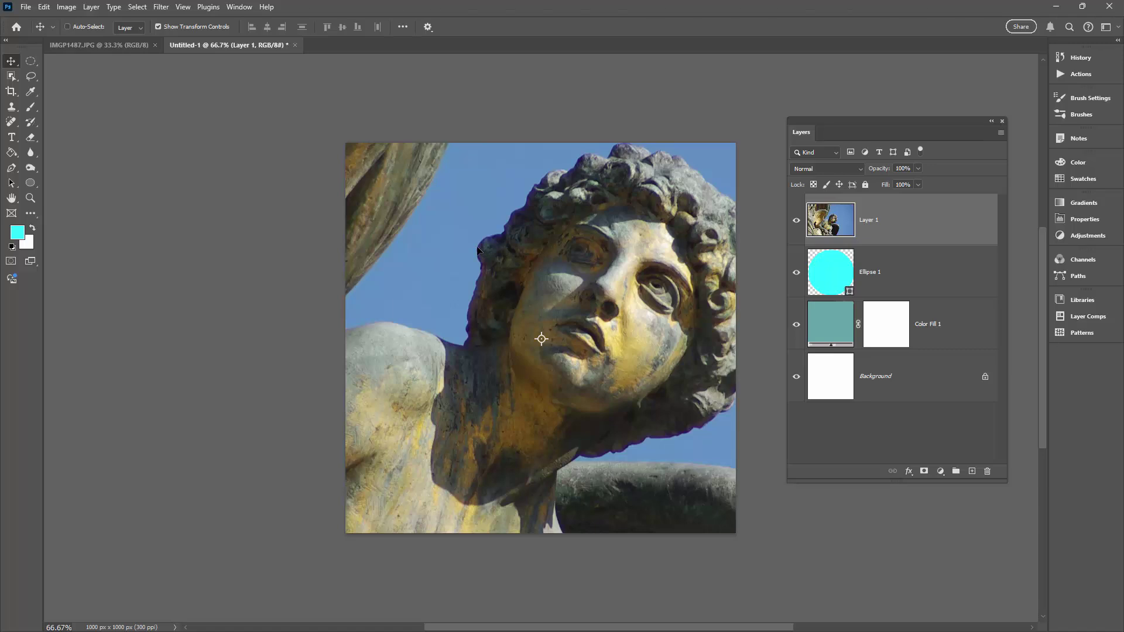
{"action": "key", "text": "ctrl+t"}
{"action": "key", "text": "ctrl+0"}
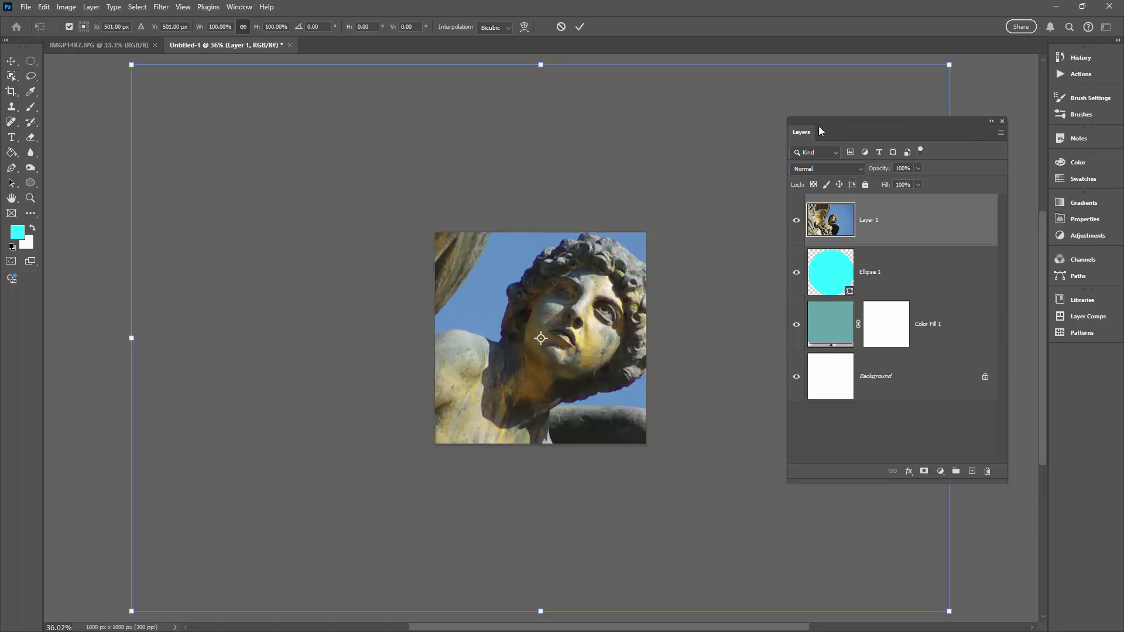
Step: Scale the angel photo down to 33.48% and position the statue within the canvas
{"action": "left_click_drag", "start_coordinate": [814, 120], "coordinate": [859, 199]}
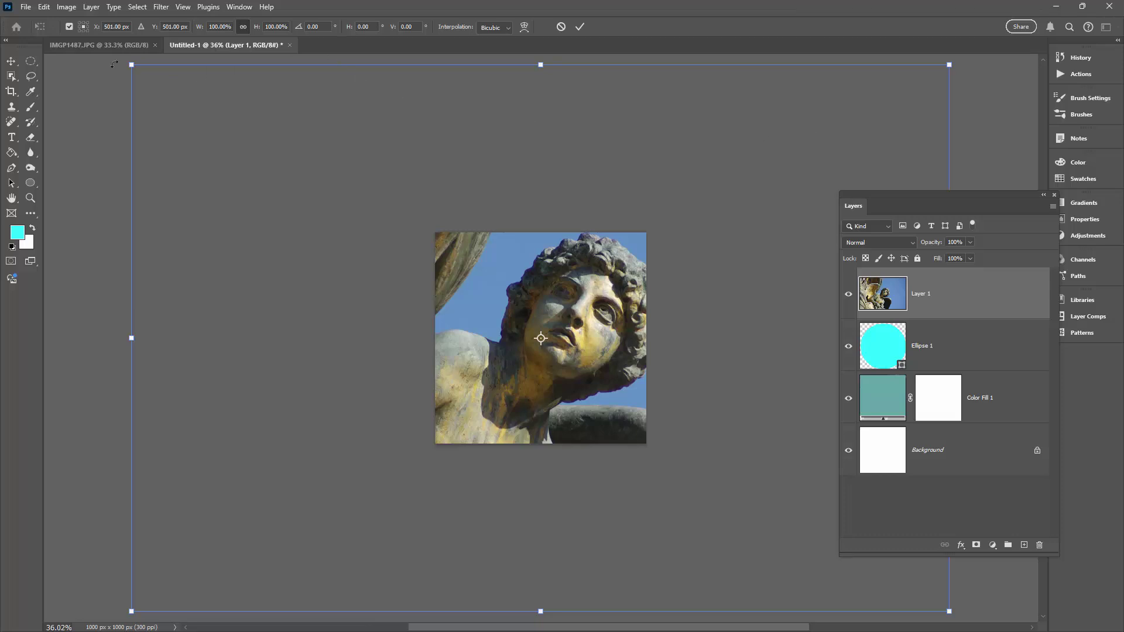
{"action": "left_click_drag", "start_coordinate": [132, 66], "coordinate": [457, 282]}
{"action": "left_click_drag", "start_coordinate": [567, 408], "coordinate": [360, 285]}
{"action": "left_click_drag", "start_coordinate": [735, 166], "coordinate": [557, 283]}
{"action": "left_click_drag", "start_coordinate": [489, 331], "coordinate": [639, 287]}
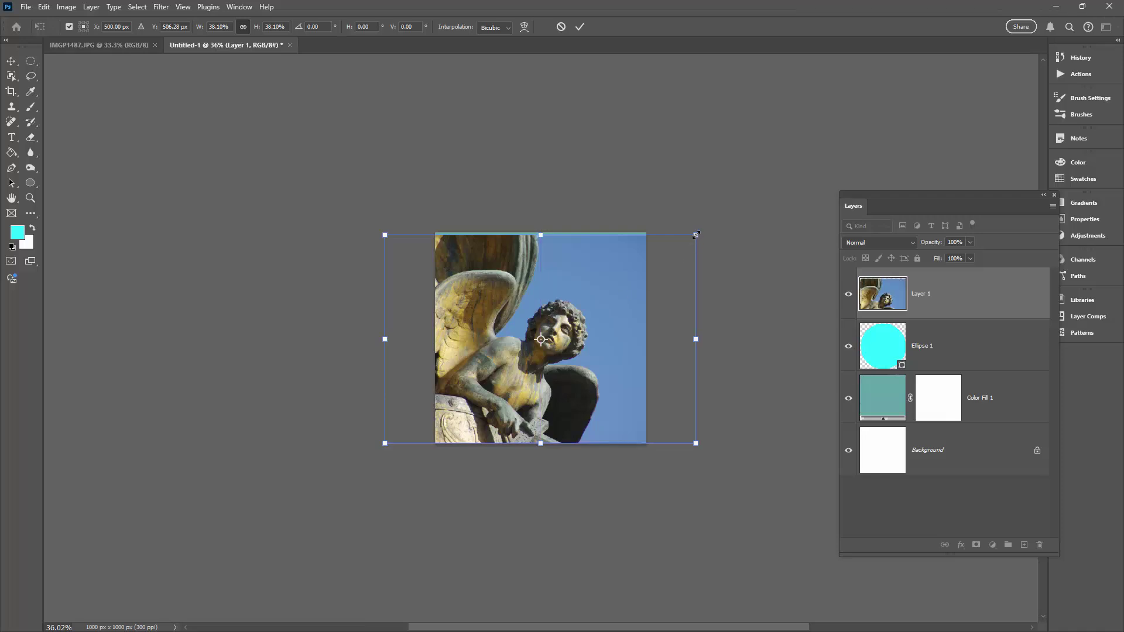
{"action": "left_click_drag", "start_coordinate": [697, 234], "coordinate": [657, 259]}
{"action": "left_click_drag", "start_coordinate": [495, 348], "coordinate": [521, 326]}
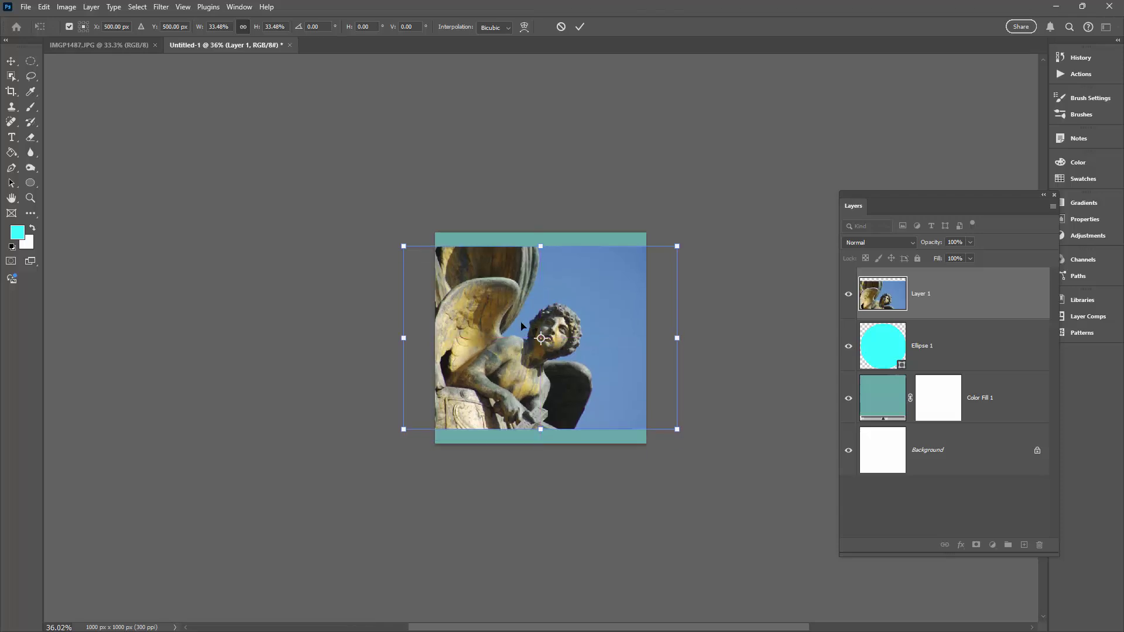
{"action": "left_click", "coordinate": [579, 27]}
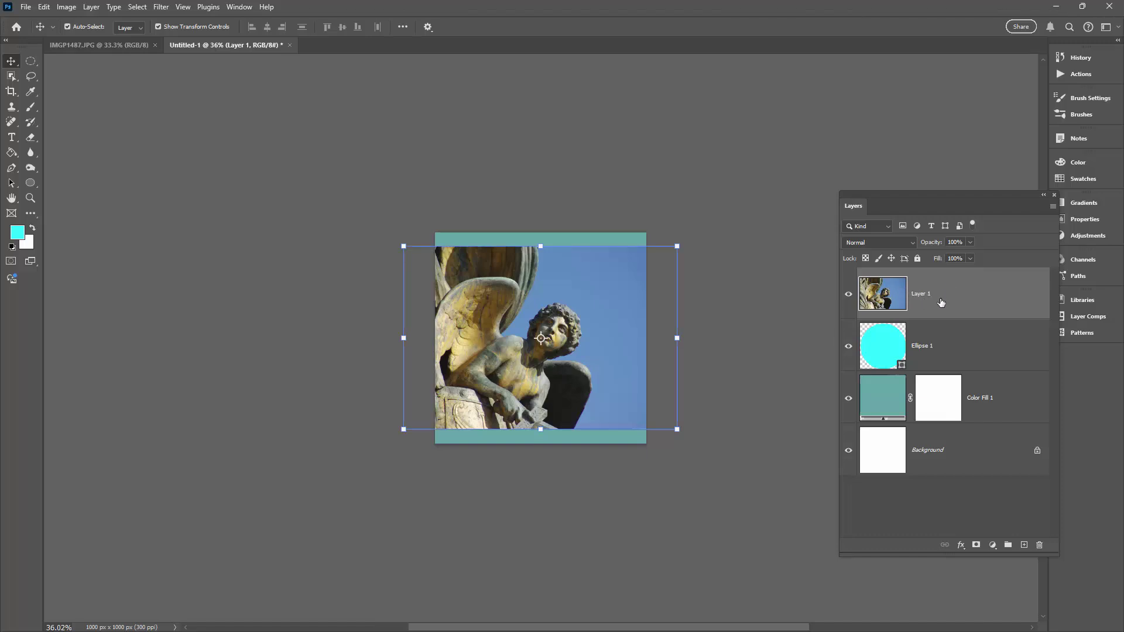
{"action": "left_click_drag", "start_coordinate": [879, 293], "coordinate": [938, 309]}
Step: Clip the angel photo to Ellipse 1, then resize and reposition it to fill the circle
{"action": "left_click", "coordinate": [91, 6]}
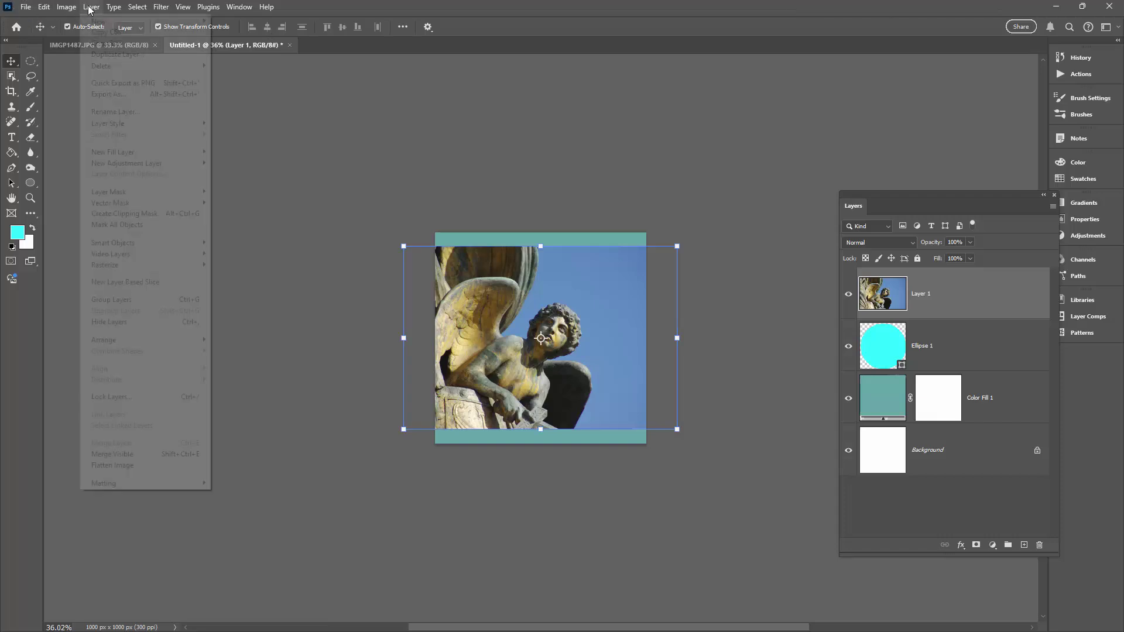
{"action": "left_click", "coordinate": [149, 214]}
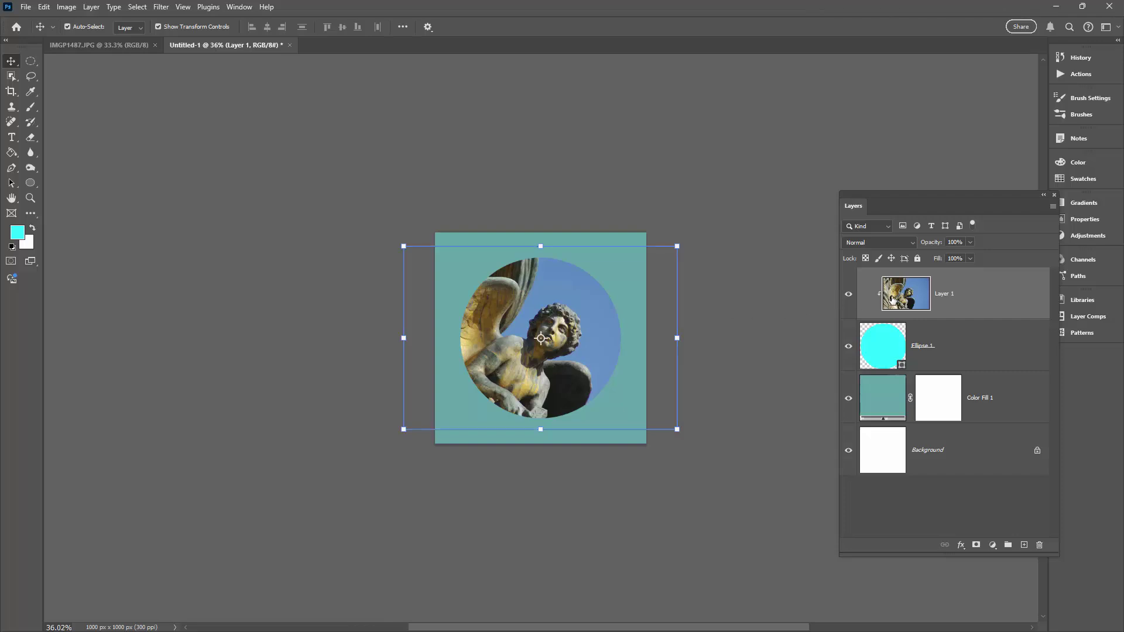
{"action": "mouse_move", "coordinate": [497, 363]}
{"action": "left_mouse_down"}
{"action": "mouse_move", "coordinate": [516, 342]}
{"action": "mouse_move", "coordinate": [528, 353]}
{"action": "mouse_move", "coordinate": [510, 356]}
{"action": "left_mouse_up"}
{"action": "left_click_drag", "start_coordinate": [693, 236], "coordinate": [659, 257]}
{"action": "left_click_drag", "start_coordinate": [560, 349], "coordinate": [575, 346]}
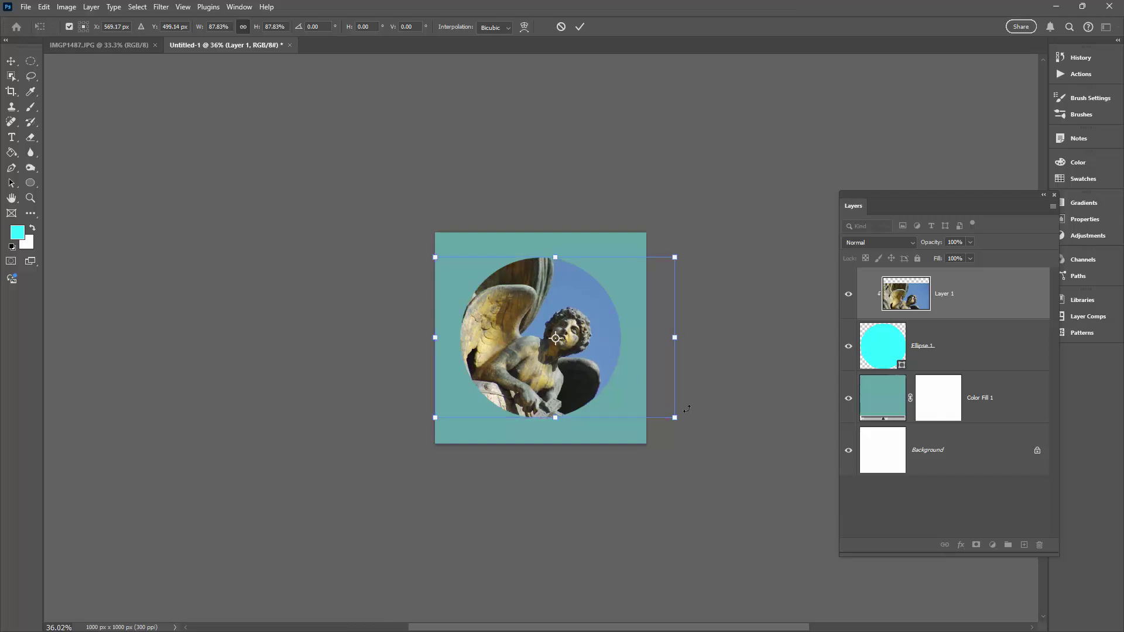
{"action": "left_click_drag", "start_coordinate": [675, 419], "coordinate": [702, 438]}
{"action": "mouse_move", "coordinate": [565, 381]}
{"action": "left_mouse_down"}
{"action": "mouse_move", "coordinate": [552, 350]}
{"action": "mouse_move", "coordinate": [549, 367]}
{"action": "left_mouse_up"}
{"action": "left_click", "coordinate": [955, 346]}
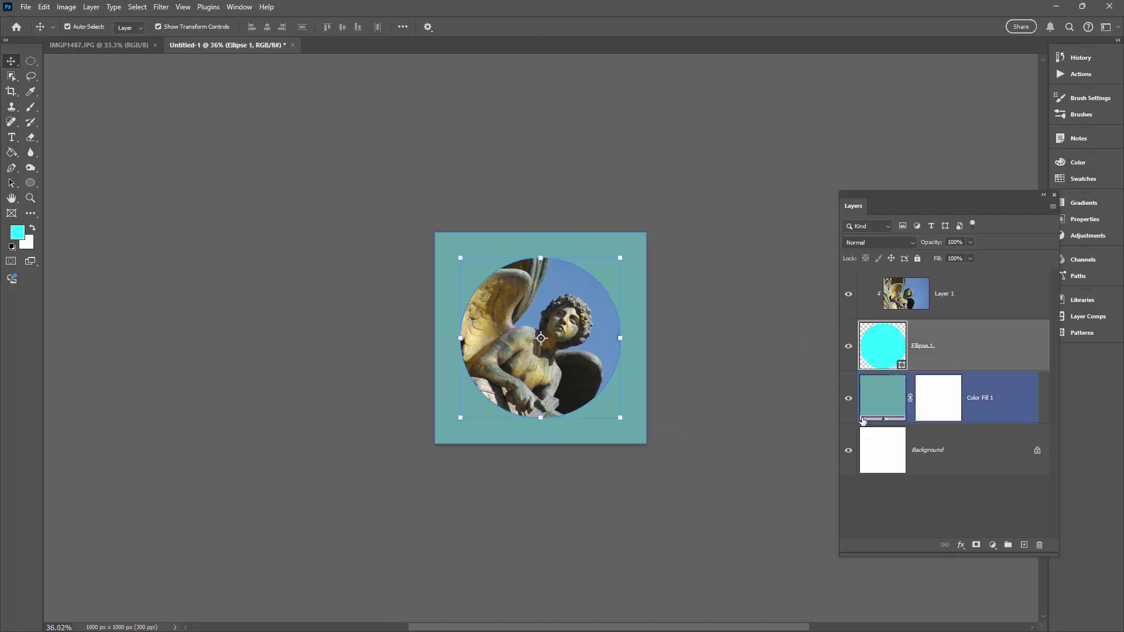
{"action": "left_click", "coordinate": [799, 443]}
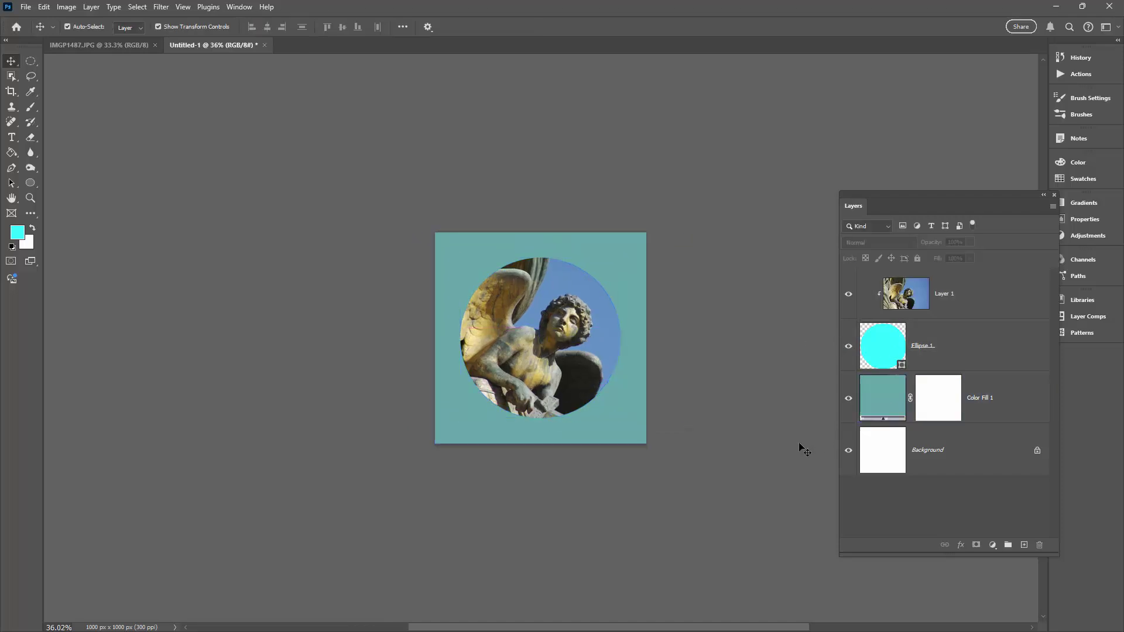
{"action": "left_click", "coordinate": [546, 401]}
{"action": "left_click", "coordinate": [506, 234]}
{"action": "left_click", "coordinate": [538, 345]}
{"action": "left_click", "coordinate": [614, 432]}
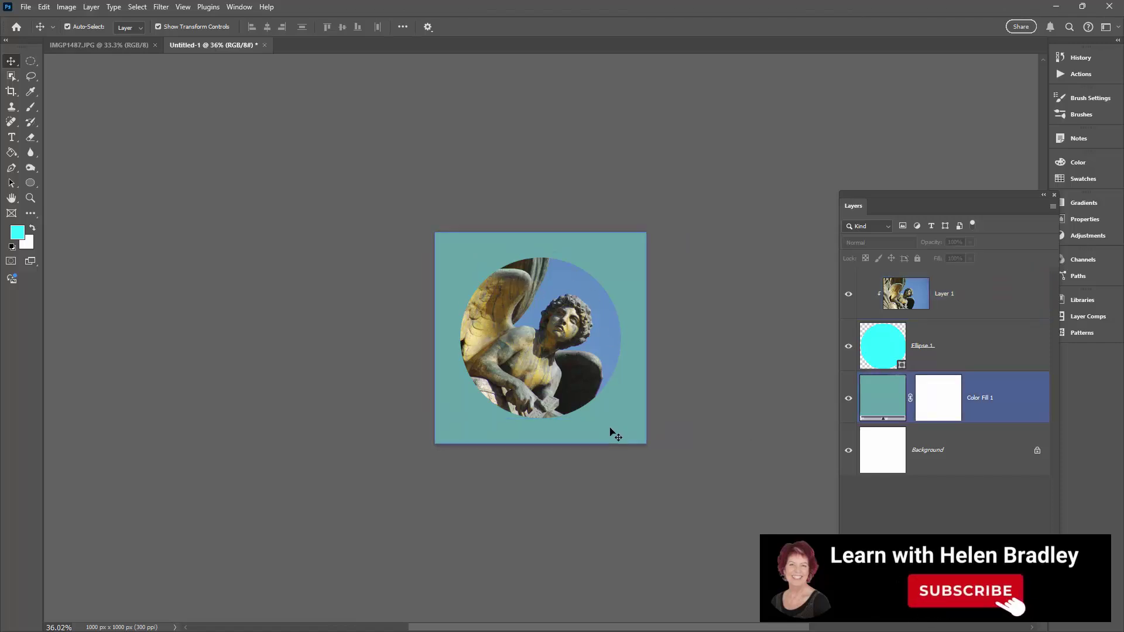
{"action": "left_click", "coordinate": [779, 372]}
{"action": "left_click", "coordinate": [883, 345]}
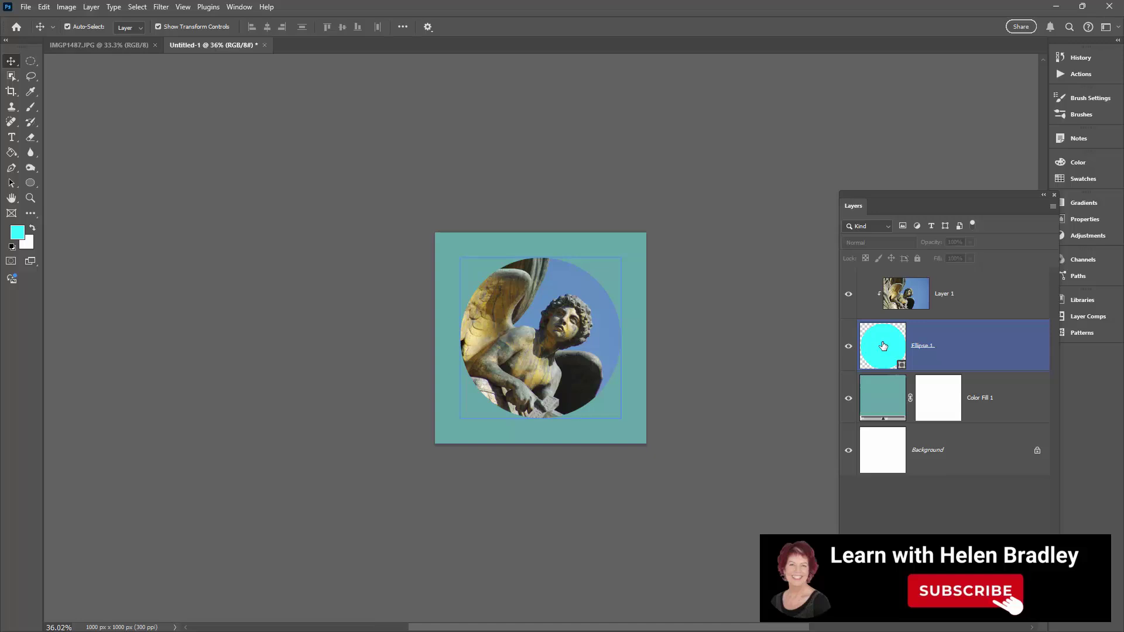
{"action": "left_click", "coordinate": [913, 295]}
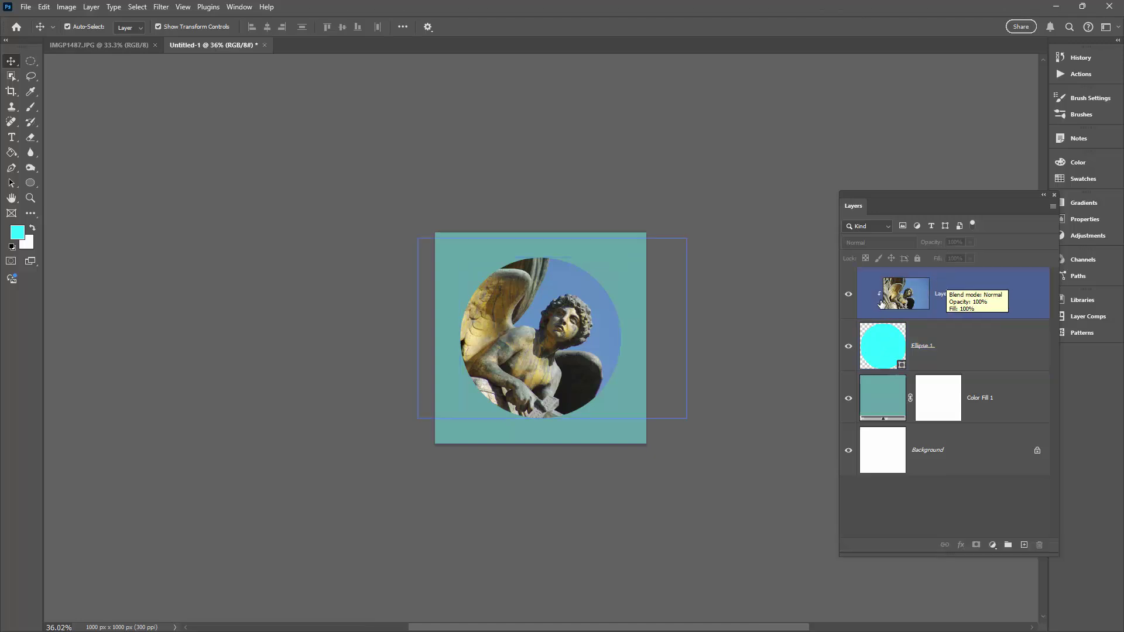
{"action": "left_click", "coordinate": [878, 402]}
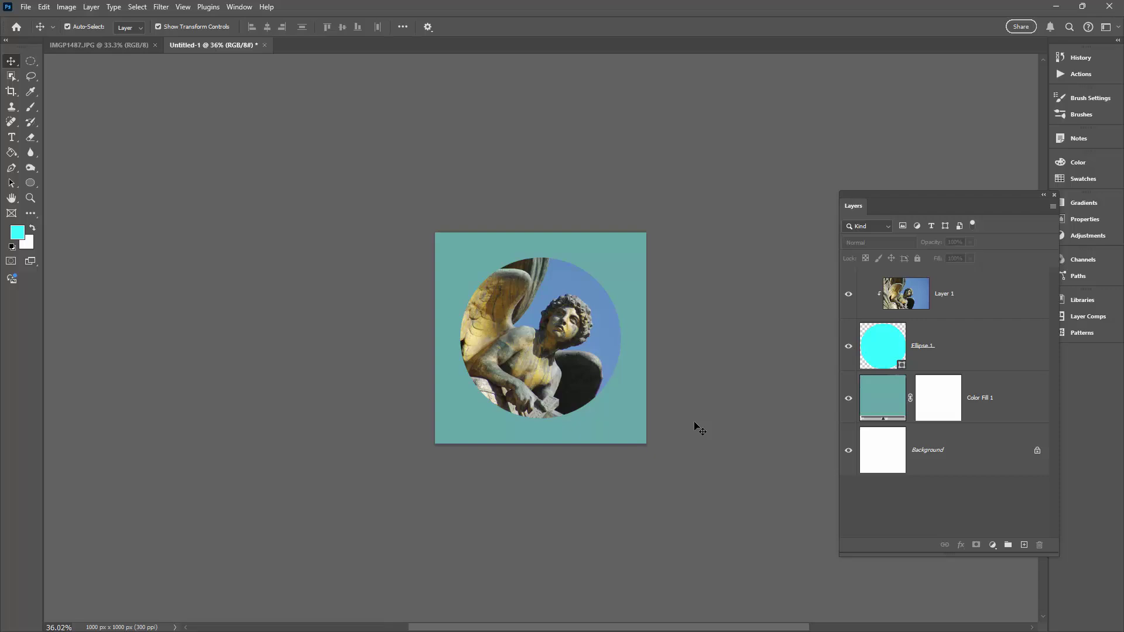
{"action": "left_click_drag", "start_coordinate": [698, 429], "coordinate": [535, 367]}
{"action": "double_click", "coordinate": [882, 403]}
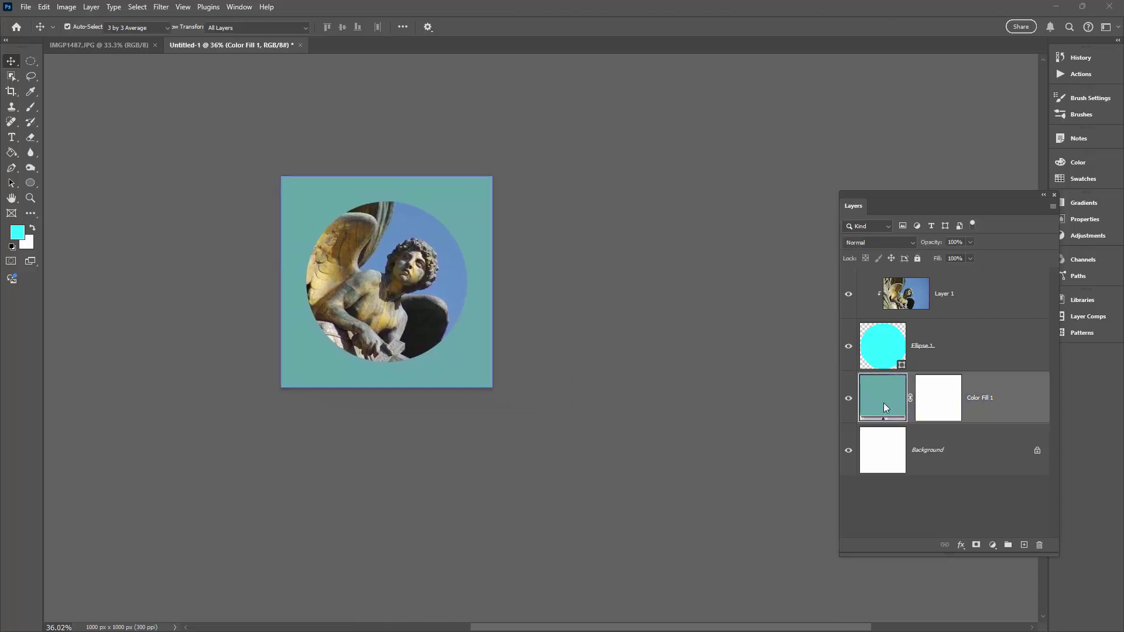
Step: Change Color Fill 1 from teal to a muted sage green, 72906e
{"action": "left_click_drag", "start_coordinate": [824, 173], "coordinate": [727, 201]}
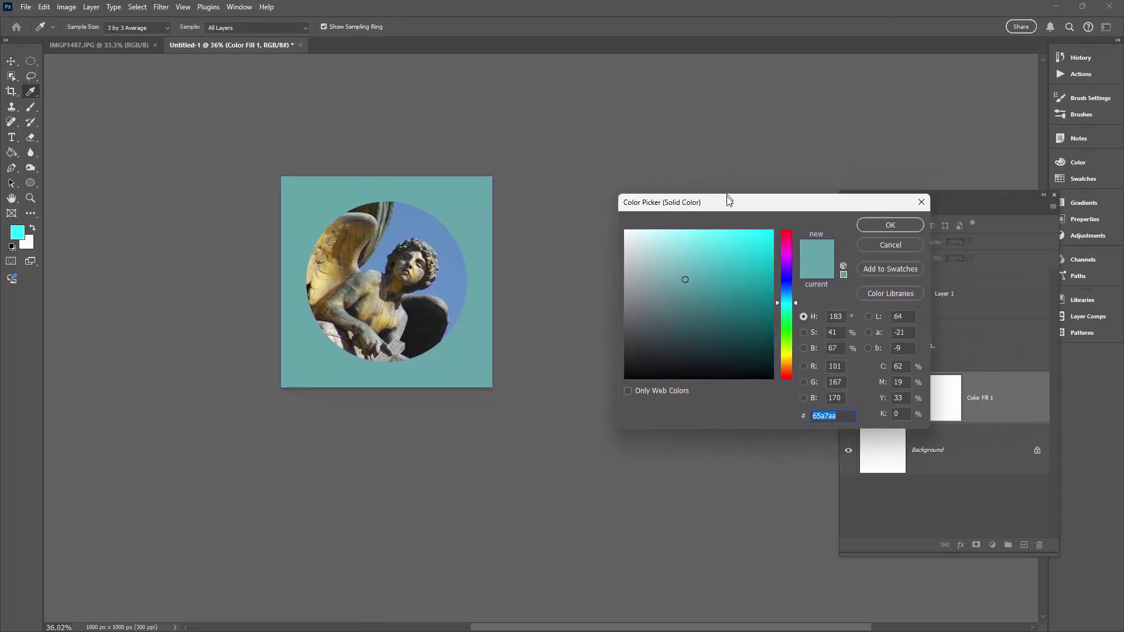
{"action": "left_click", "coordinate": [697, 252]}
{"action": "left_click", "coordinate": [675, 239]}
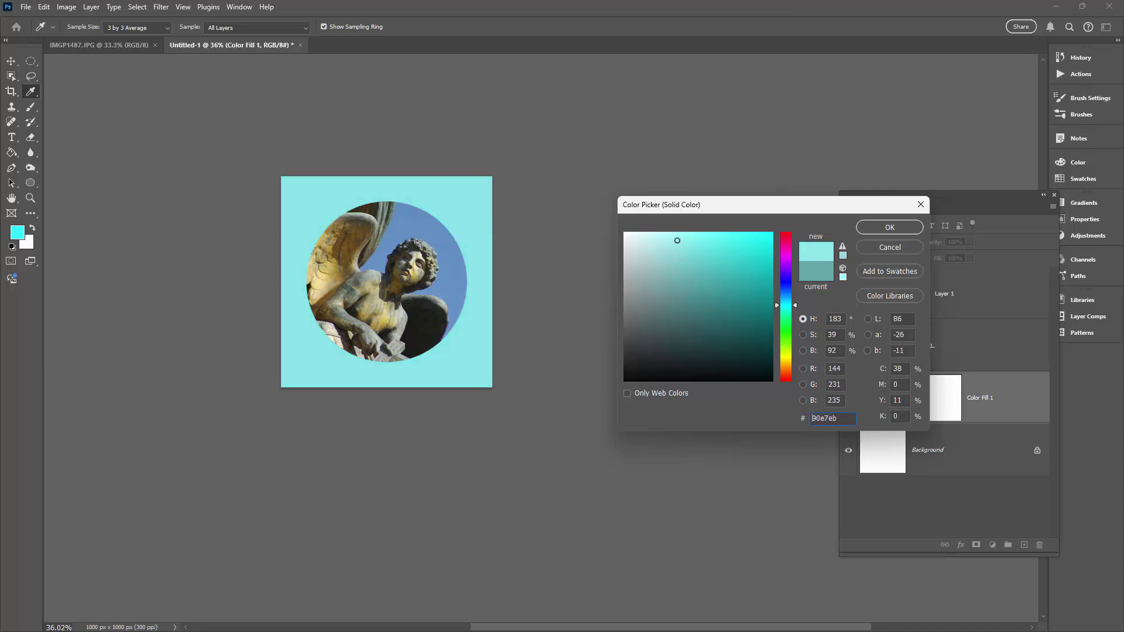
{"action": "mouse_move", "coordinate": [713, 306]}
{"action": "left_mouse_down"}
{"action": "mouse_move", "coordinate": [696, 280]}
{"action": "mouse_move", "coordinate": [685, 306]}
{"action": "mouse_move", "coordinate": [673, 261]}
{"action": "mouse_move", "coordinate": [690, 243]}
{"action": "mouse_move", "coordinate": [666, 256]}
{"action": "mouse_move", "coordinate": [675, 246]}
{"action": "mouse_move", "coordinate": [638, 239]}
{"action": "mouse_move", "coordinate": [712, 308]}
{"action": "mouse_move", "coordinate": [728, 342]}
{"action": "mouse_move", "coordinate": [745, 345]}
{"action": "mouse_move", "coordinate": [734, 279]}
{"action": "left_mouse_up"}
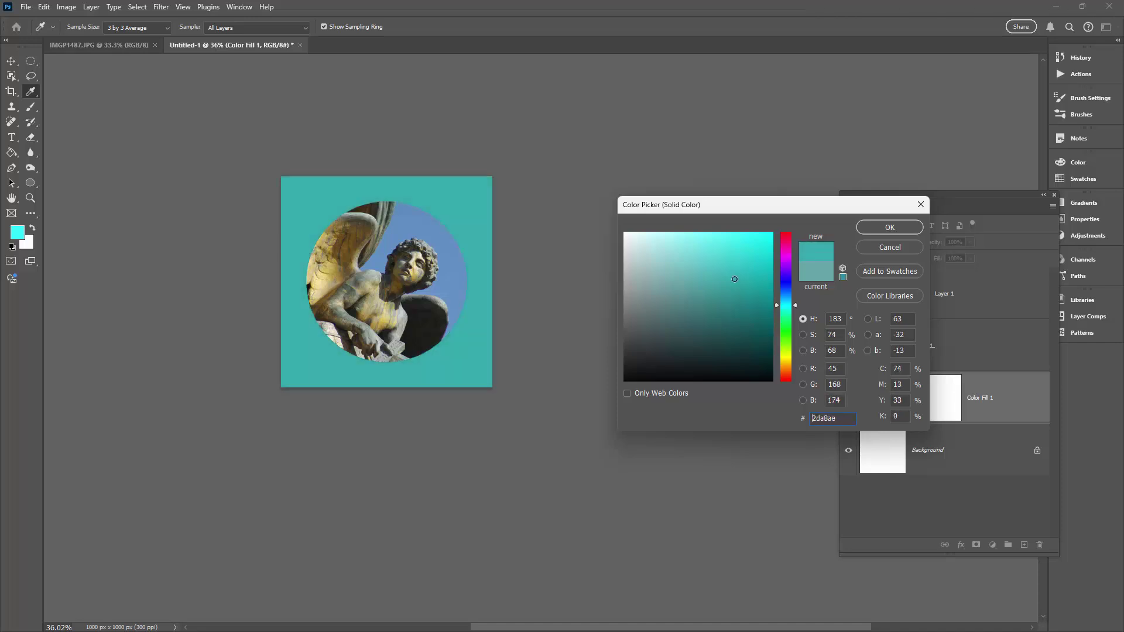
{"action": "left_click_drag", "start_coordinate": [785, 321], "coordinate": [786, 334]}
{"action": "mouse_move", "coordinate": [710, 317]}
{"action": "left_mouse_down"}
{"action": "mouse_move", "coordinate": [714, 258]}
{"action": "mouse_move", "coordinate": [658, 297]}
{"action": "left_mouse_up"}
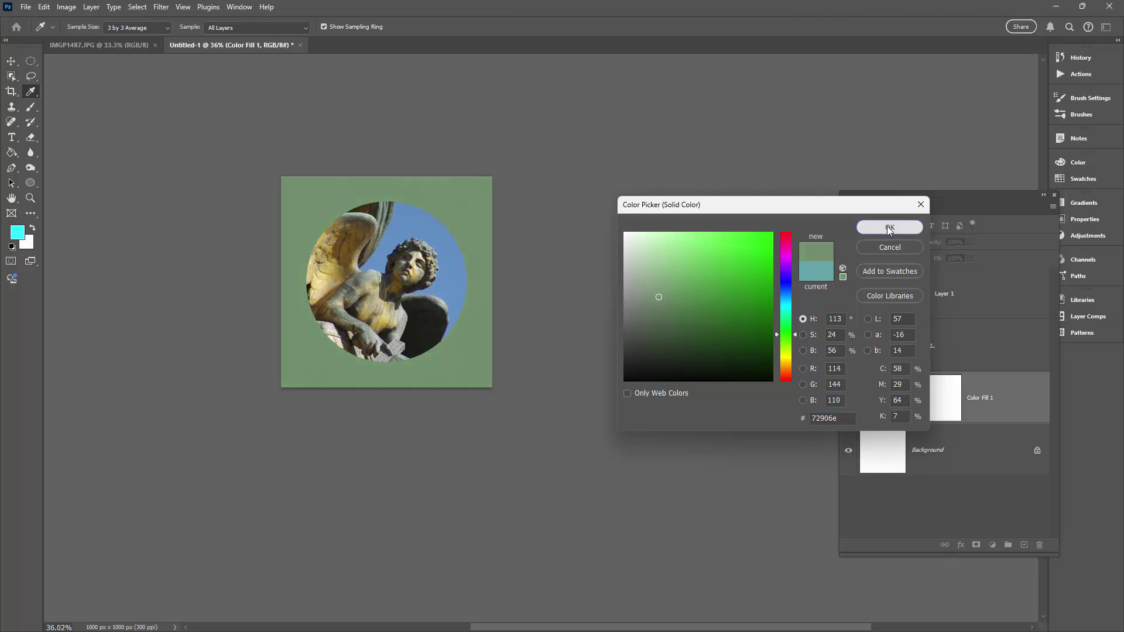
{"action": "left_click", "coordinate": [889, 227]}
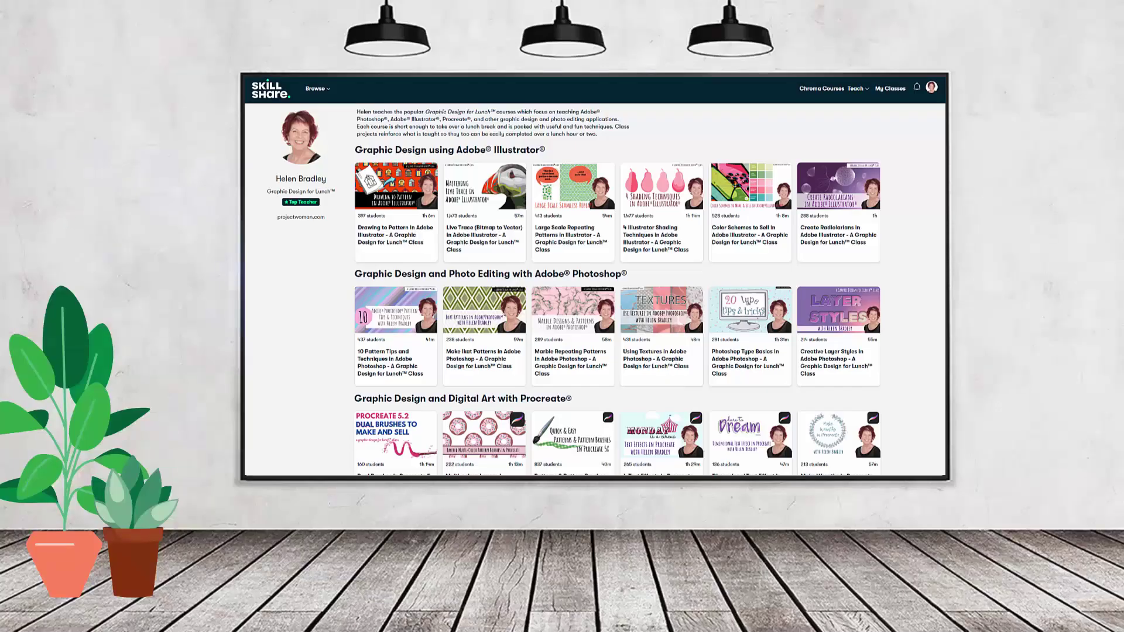